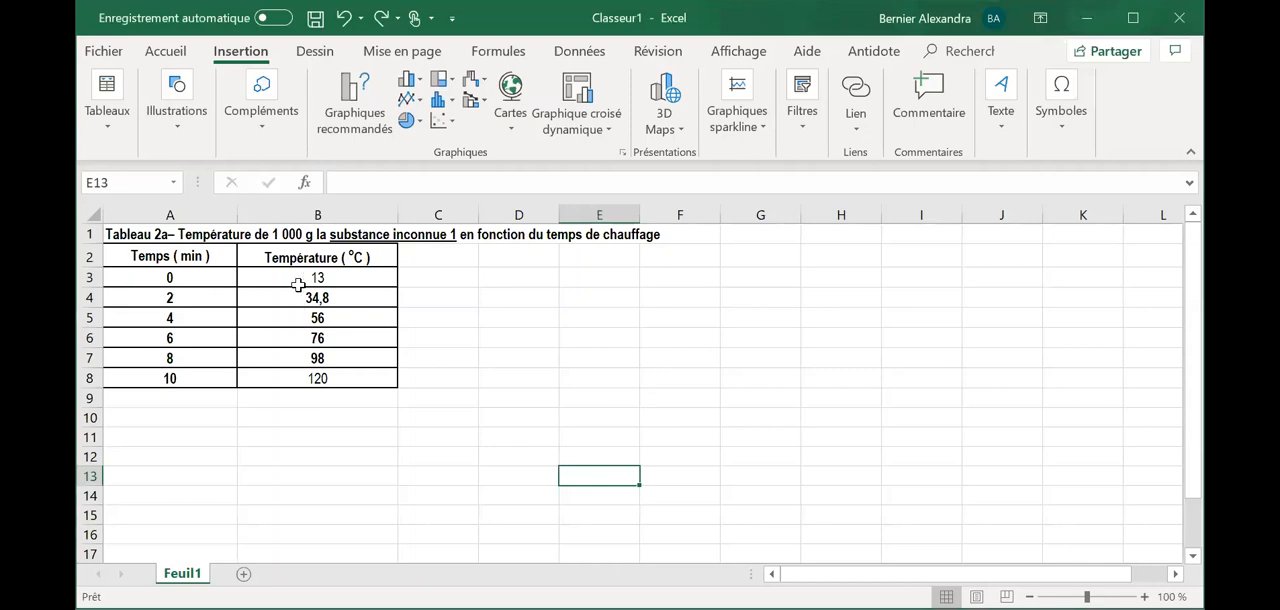
- Insert an empty column before the Temps ( min ) column, shifting the whole data table over by one column
left_click(298, 293)
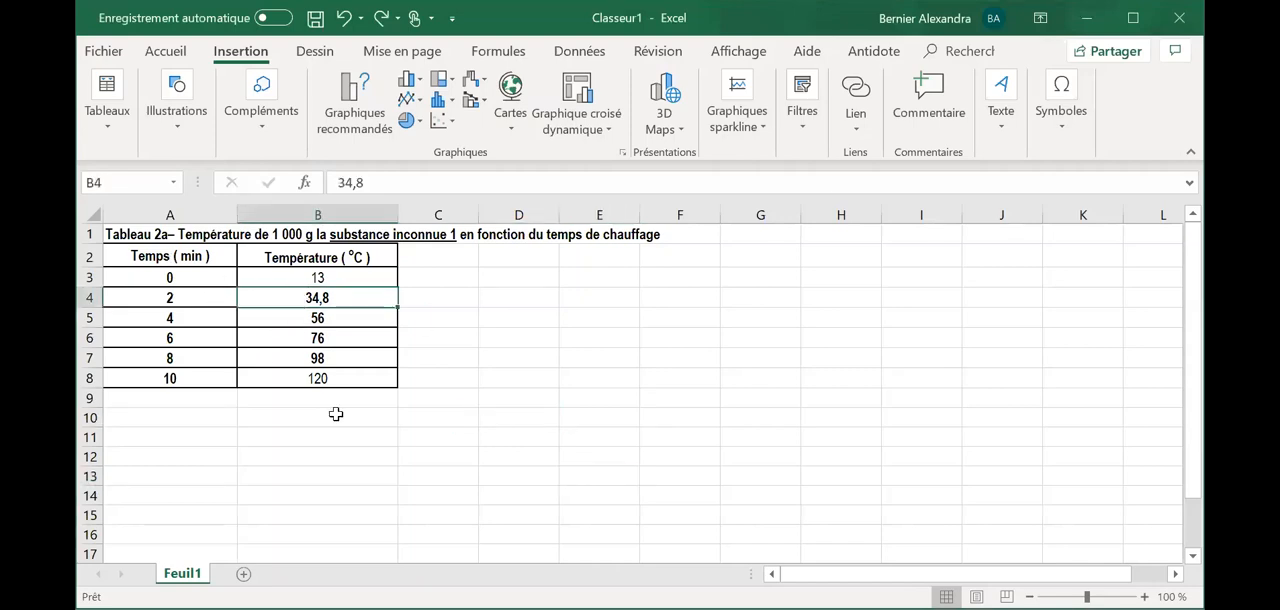
left_click(121, 234)
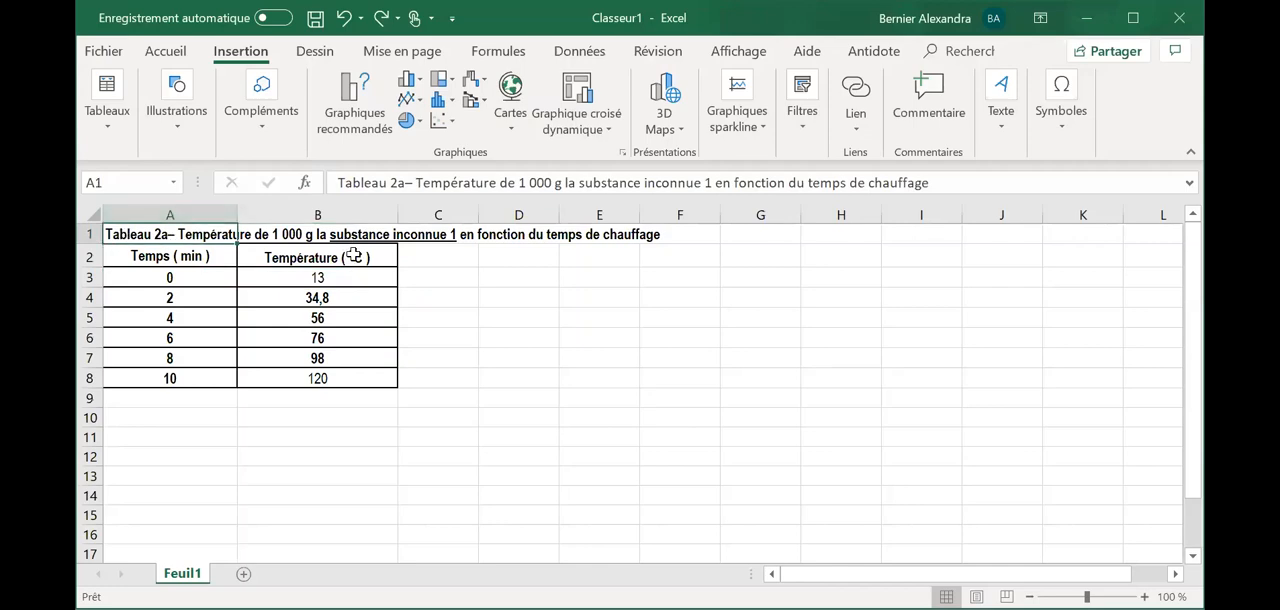
left_click(193, 212)
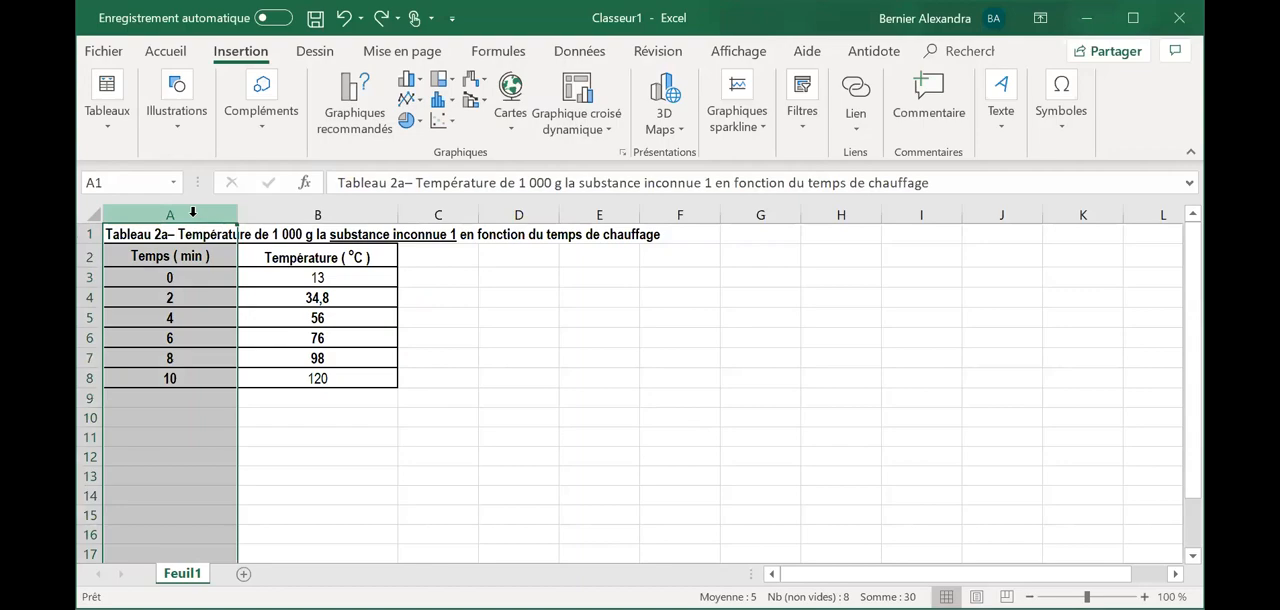
right_click(193, 212)
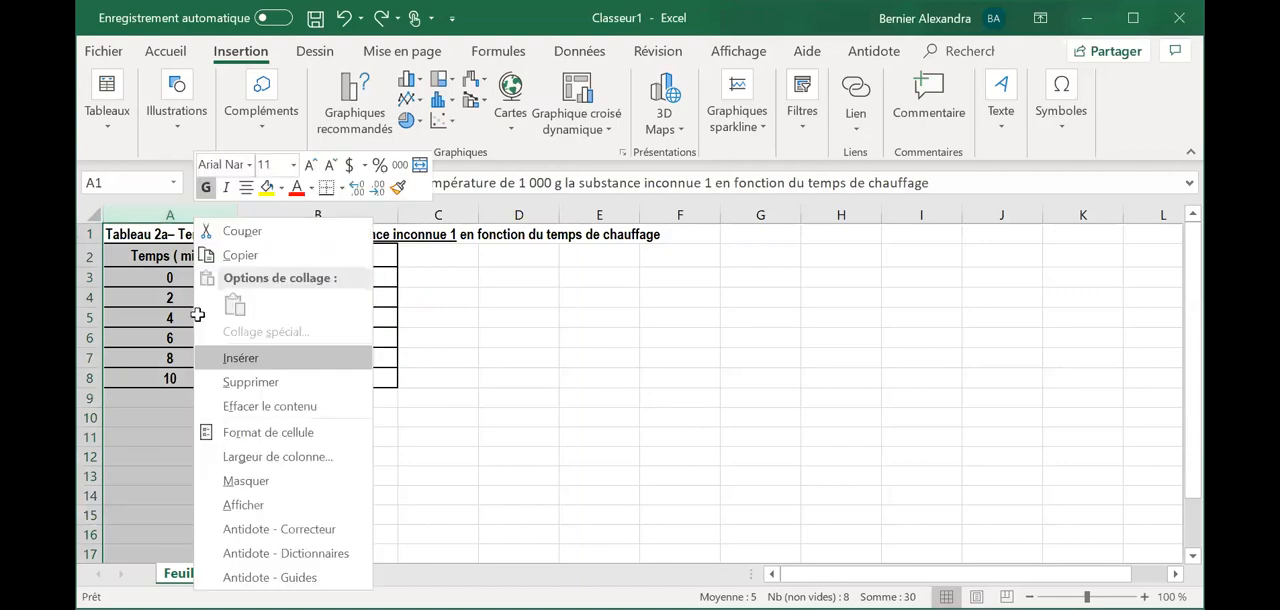
left_click(250, 358)
- Insert a column between Temps ( min ) and Température and title it "Temps (sec)" in C2
left_click(365, 205)
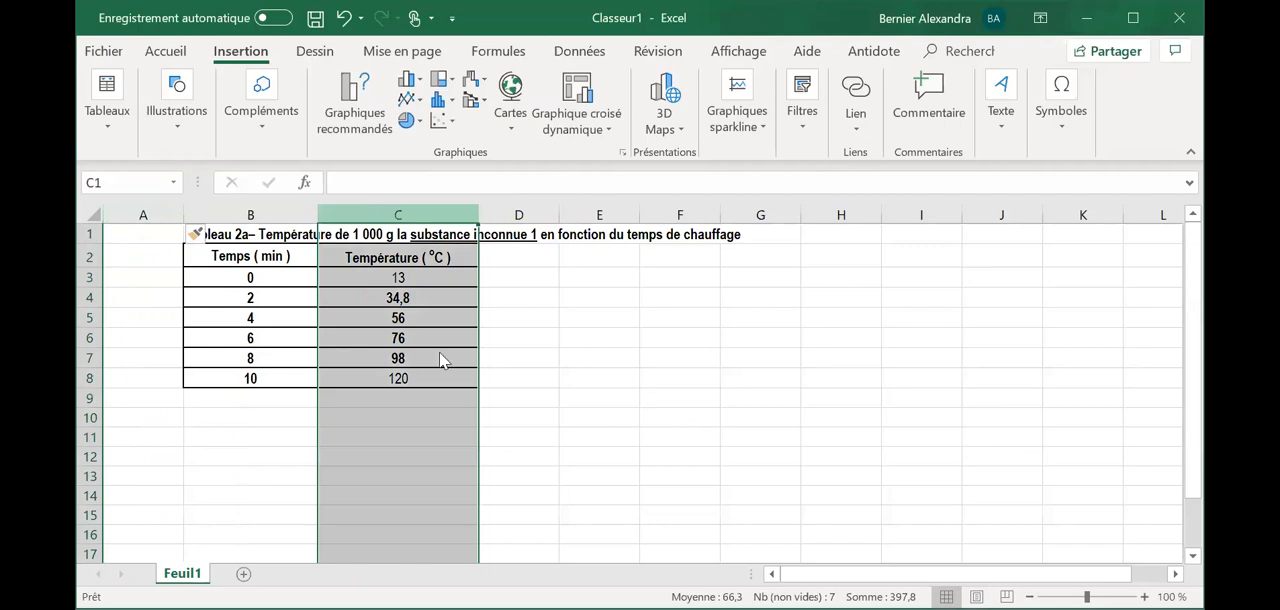
key("ctrl+plus")
left_click(395, 262)
type("Temp")
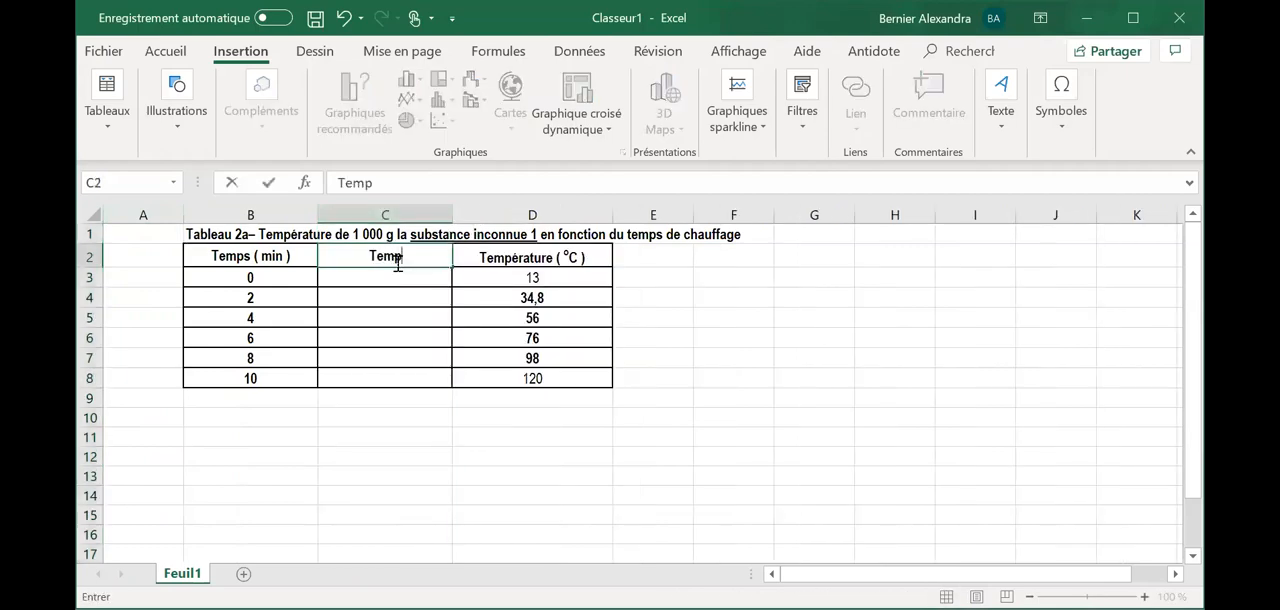
type("s (sec)")
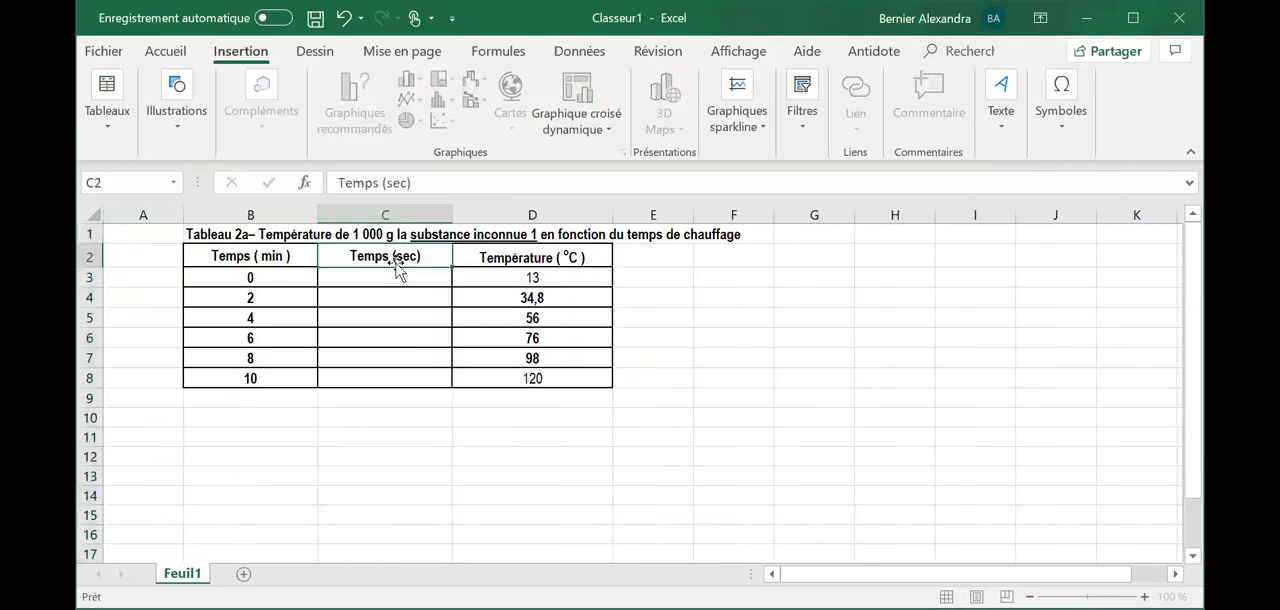
key("Return")
- Convert the minutes to seconds with =B3*60 in C3 and fill the formula down to C8
type("=")
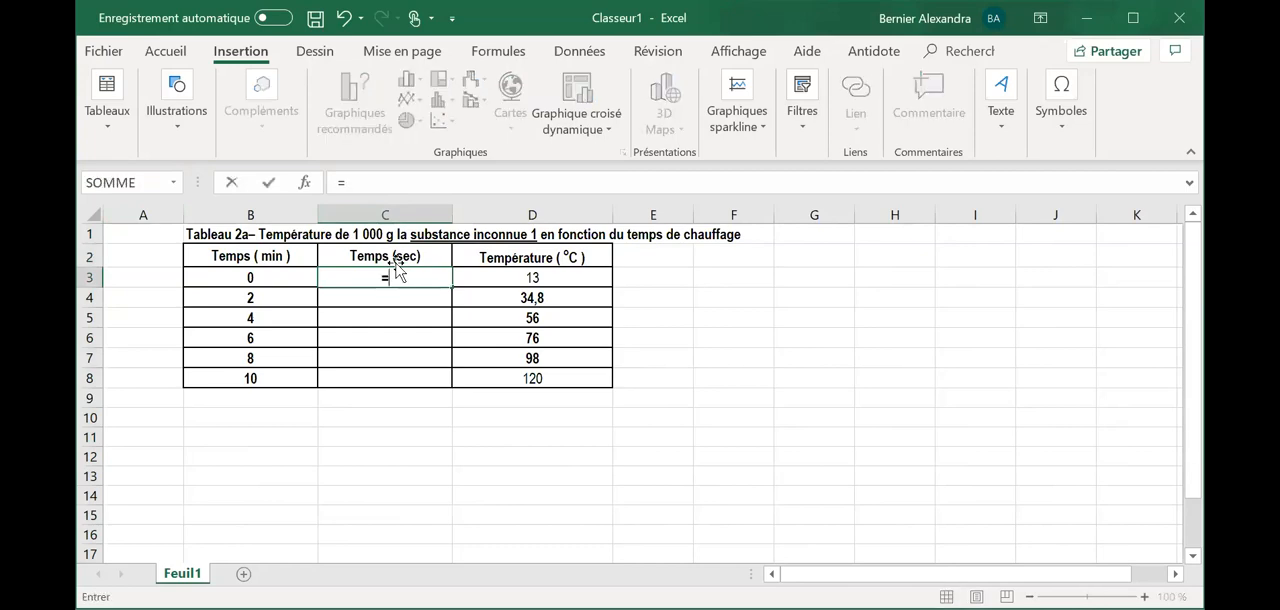
left_click(279, 278)
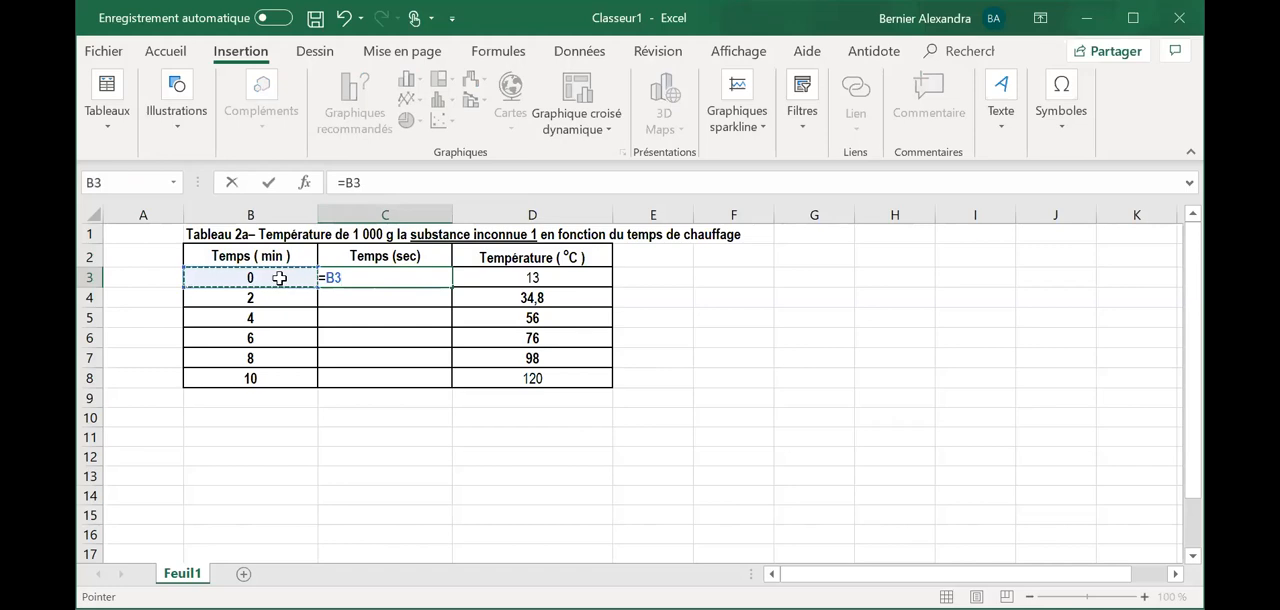
type("*")
key("Return")
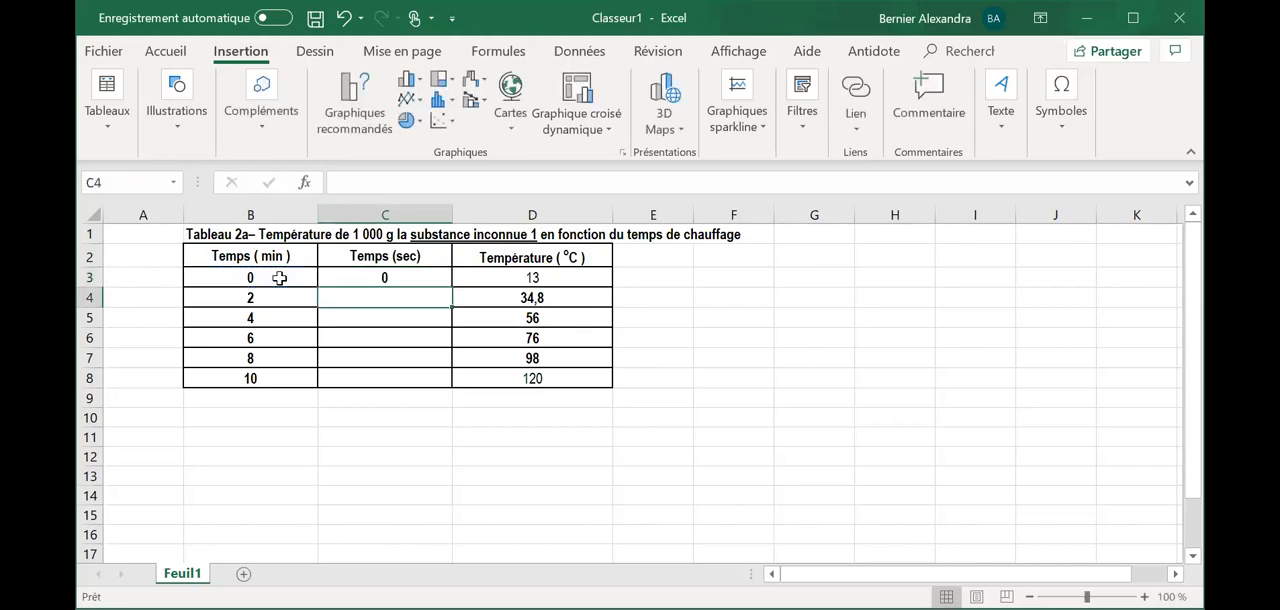
left_click(390, 278)
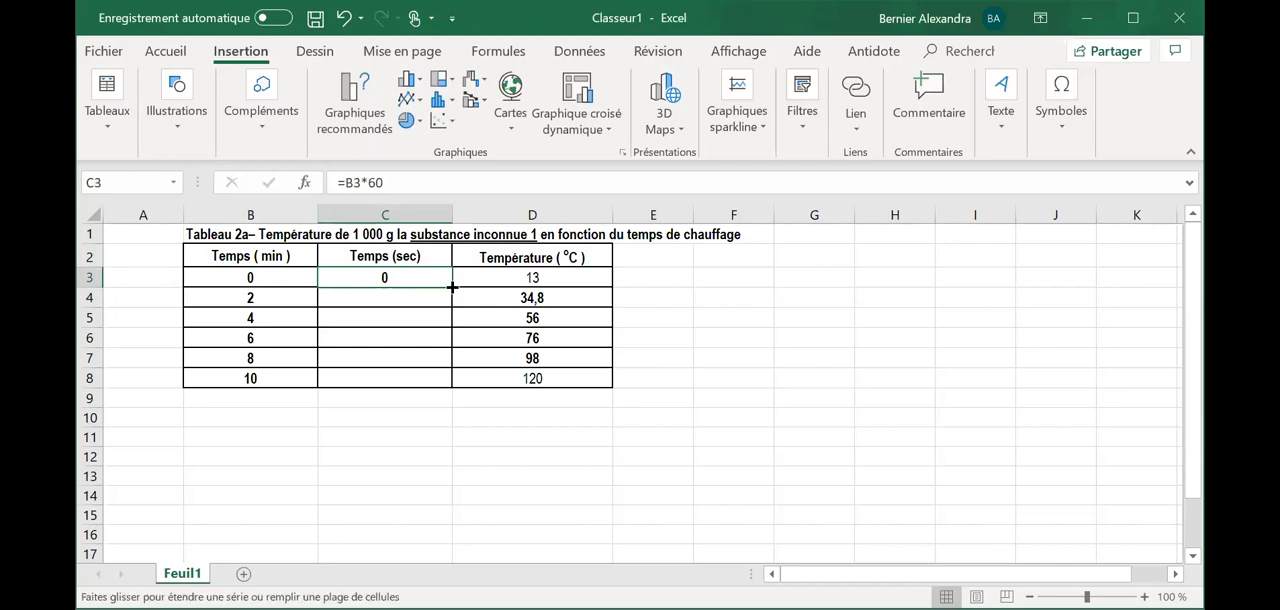
left_click_drag(452, 286, 449, 379)
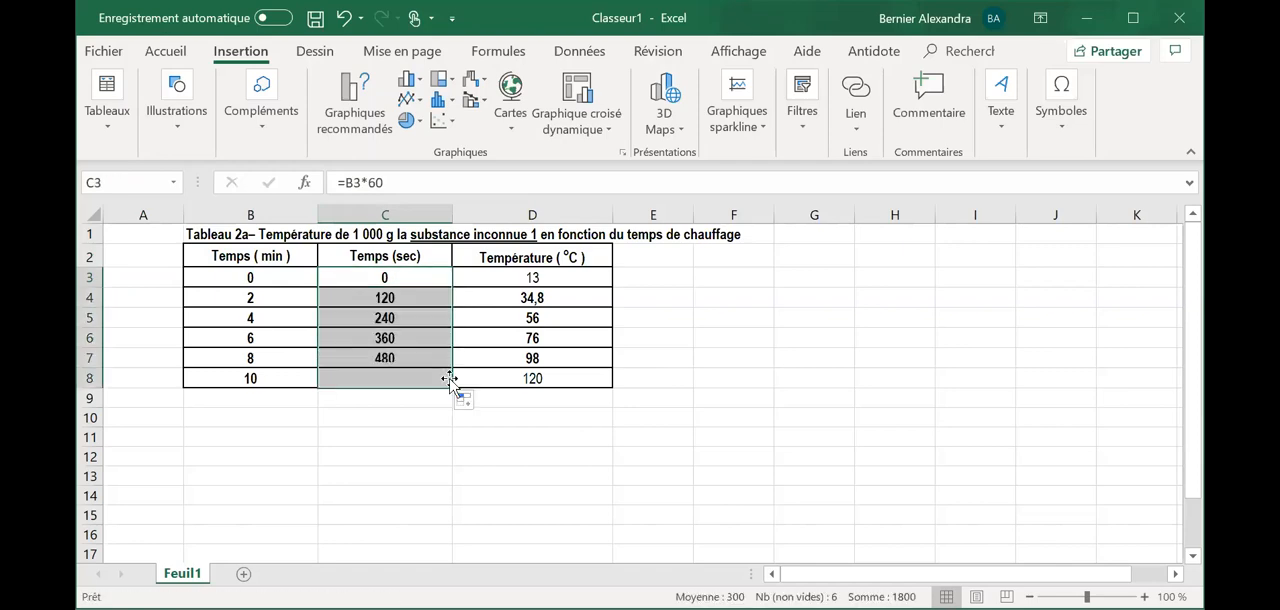
left_click(408, 452)
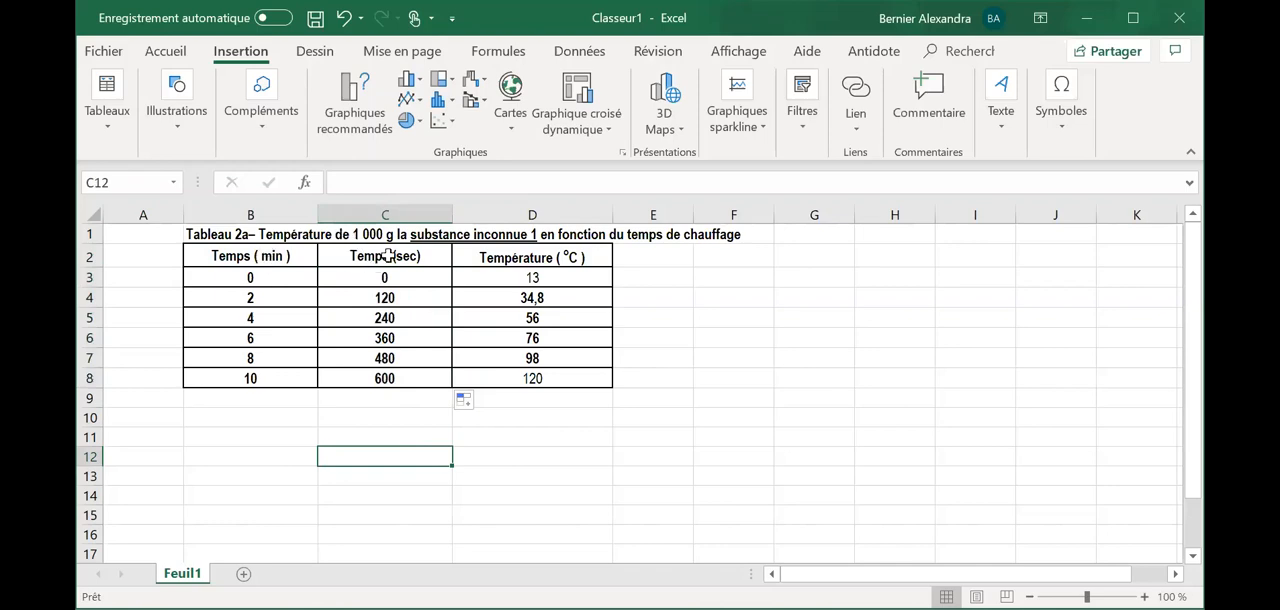
- Insert a markers-only scatter chart from the seconds and temperature data in C2:D8, and undo the attempted chart move
left_click(277, 234)
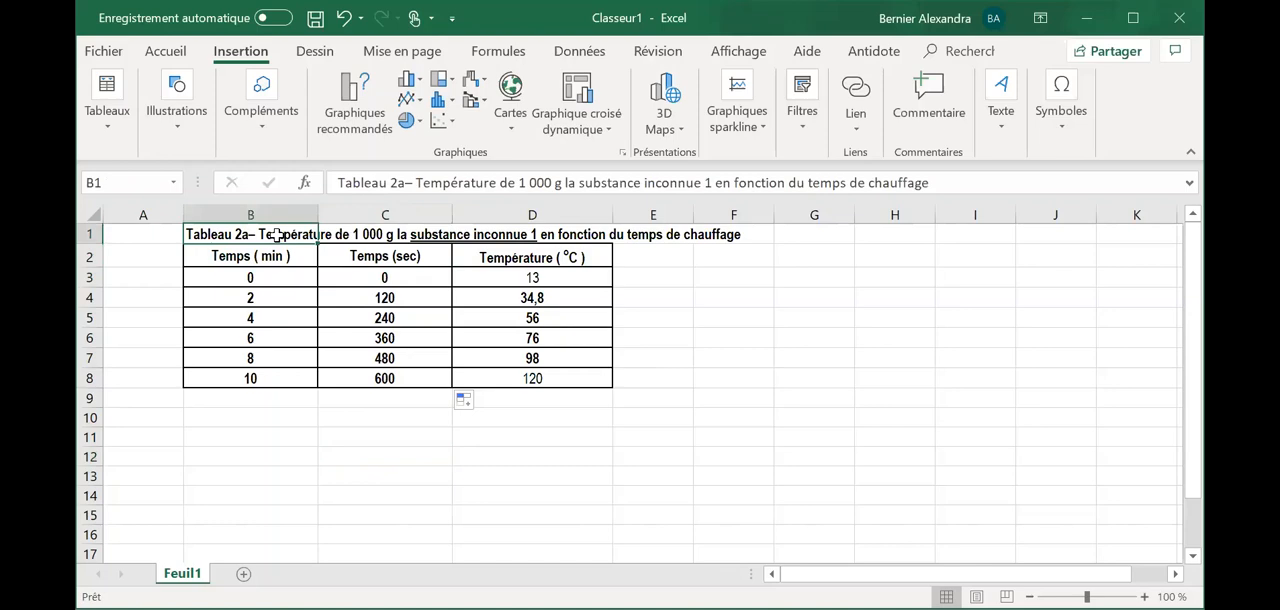
left_click_drag(384, 256, 575, 378)
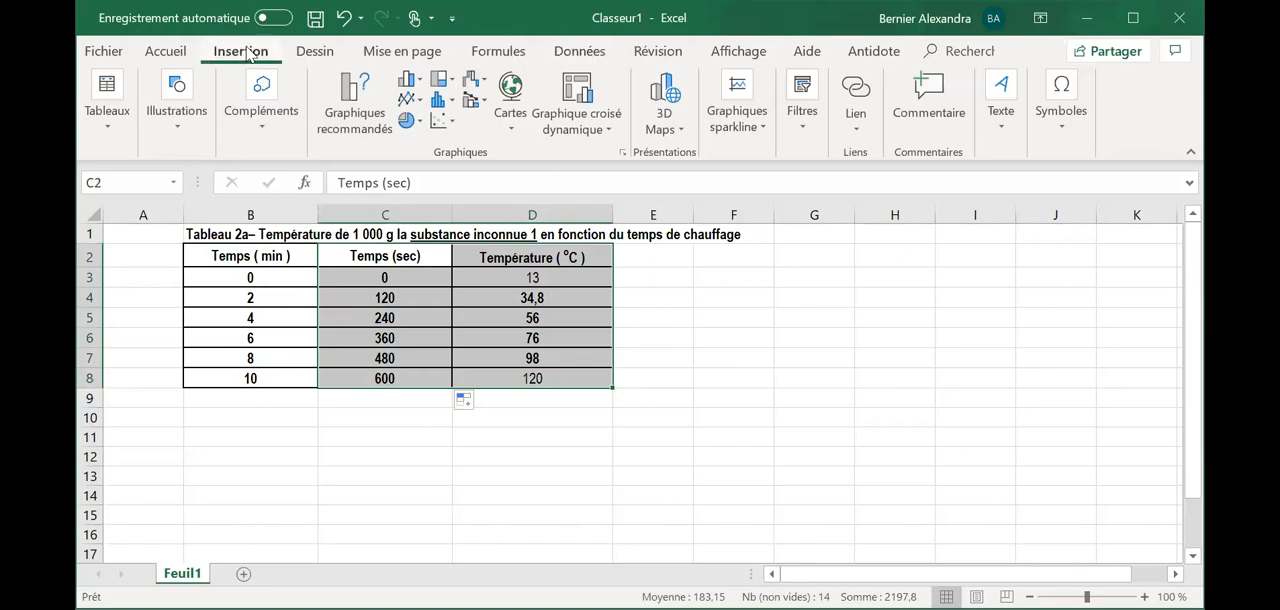
left_click(449, 115)
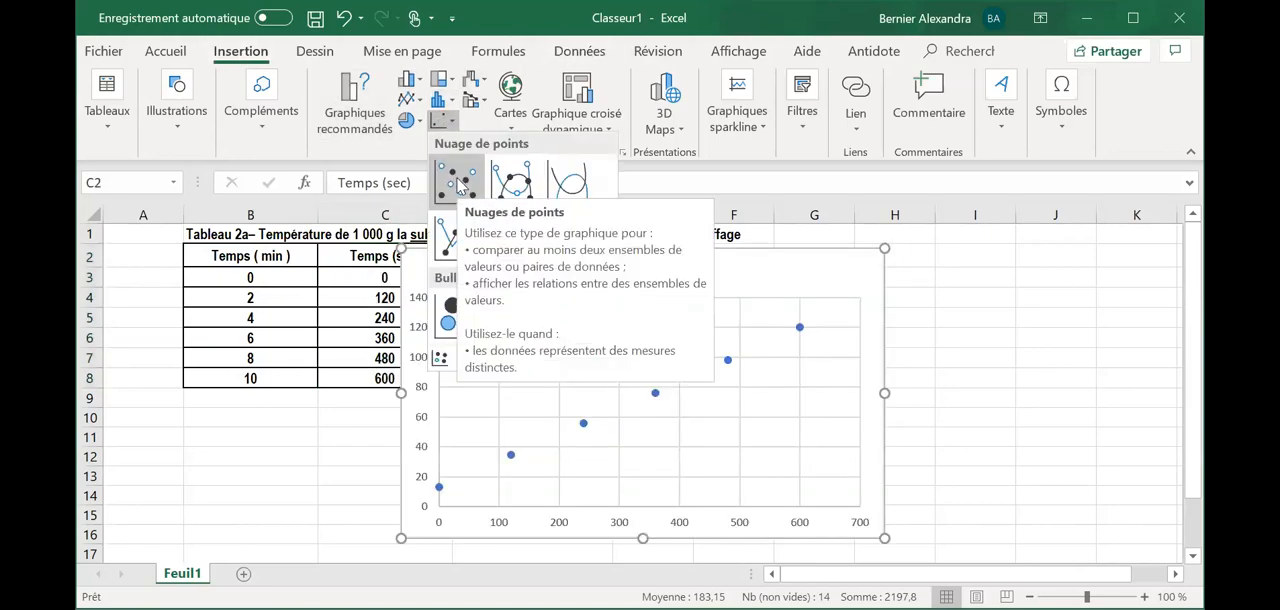
left_click(459, 186)
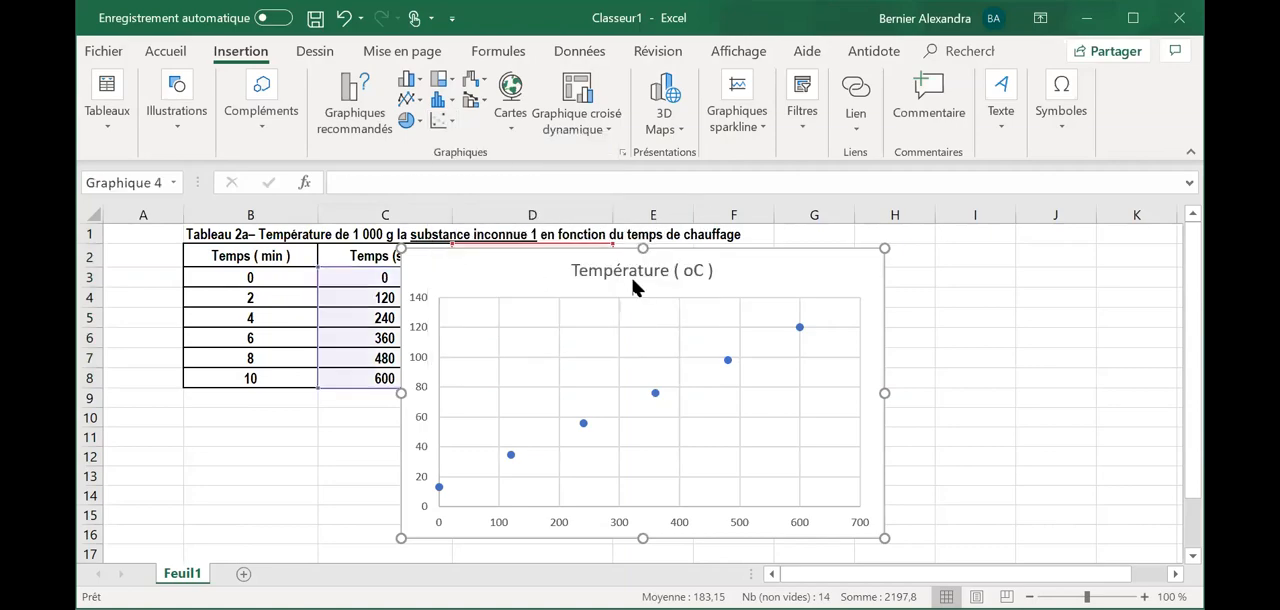
left_click_drag(762, 276, 1000, 303)
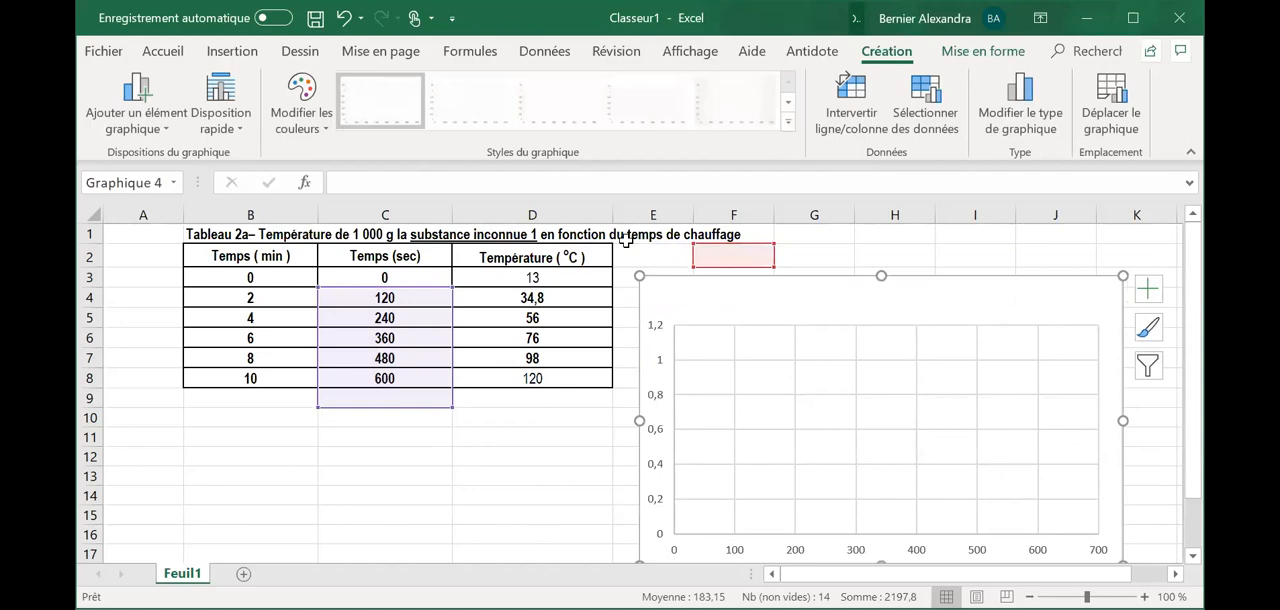
key("ctrl+z")
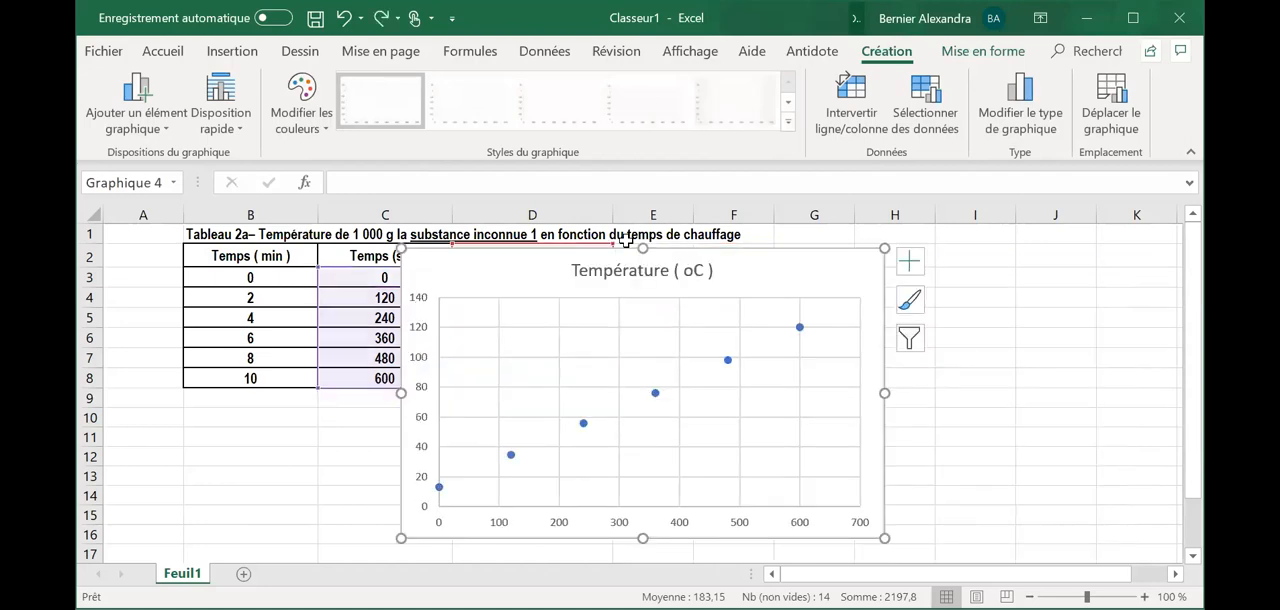
- Add axis titles and a linear trendline to the temperature scatter chart
left_click(912, 263)
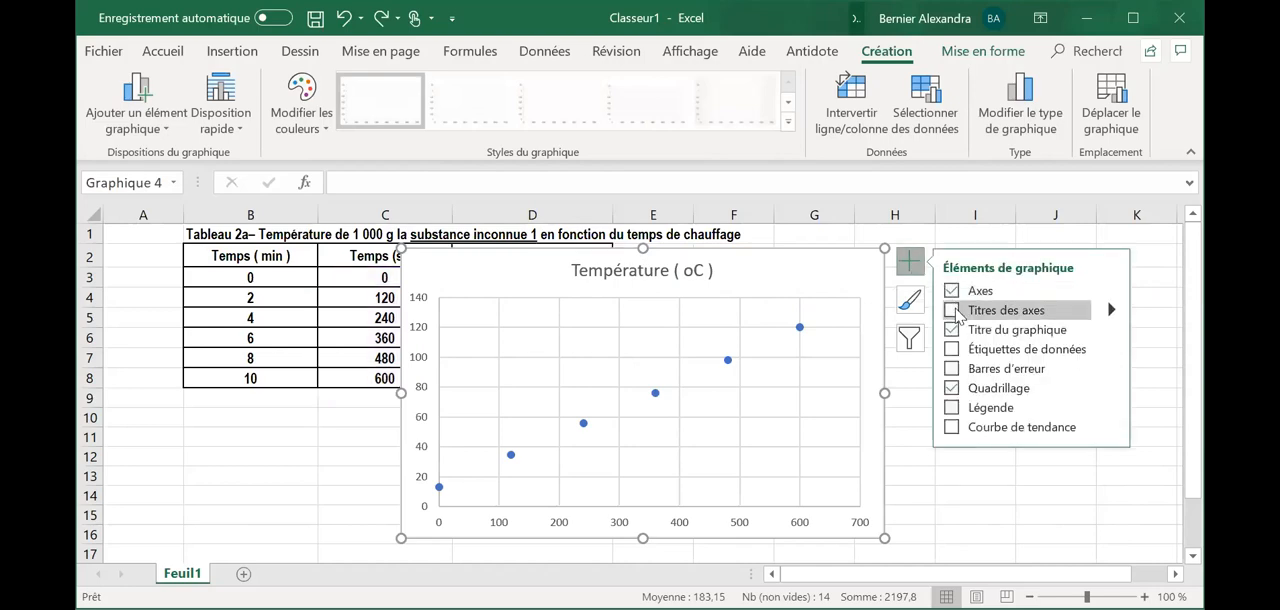
left_click(951, 310)
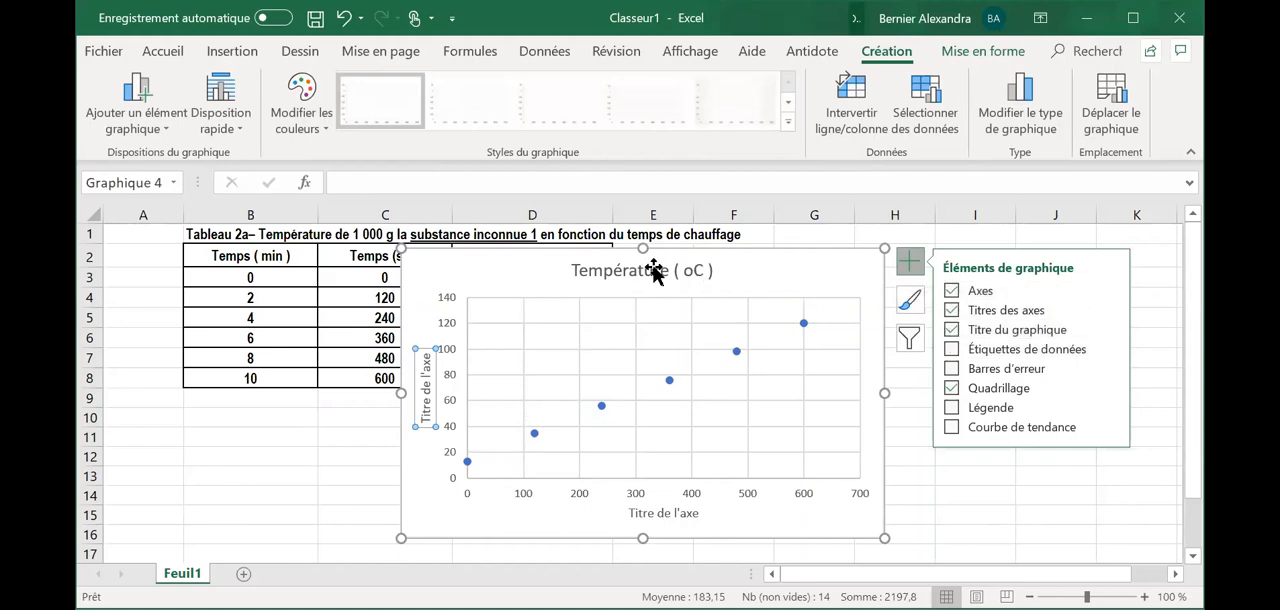
left_click(1113, 428)
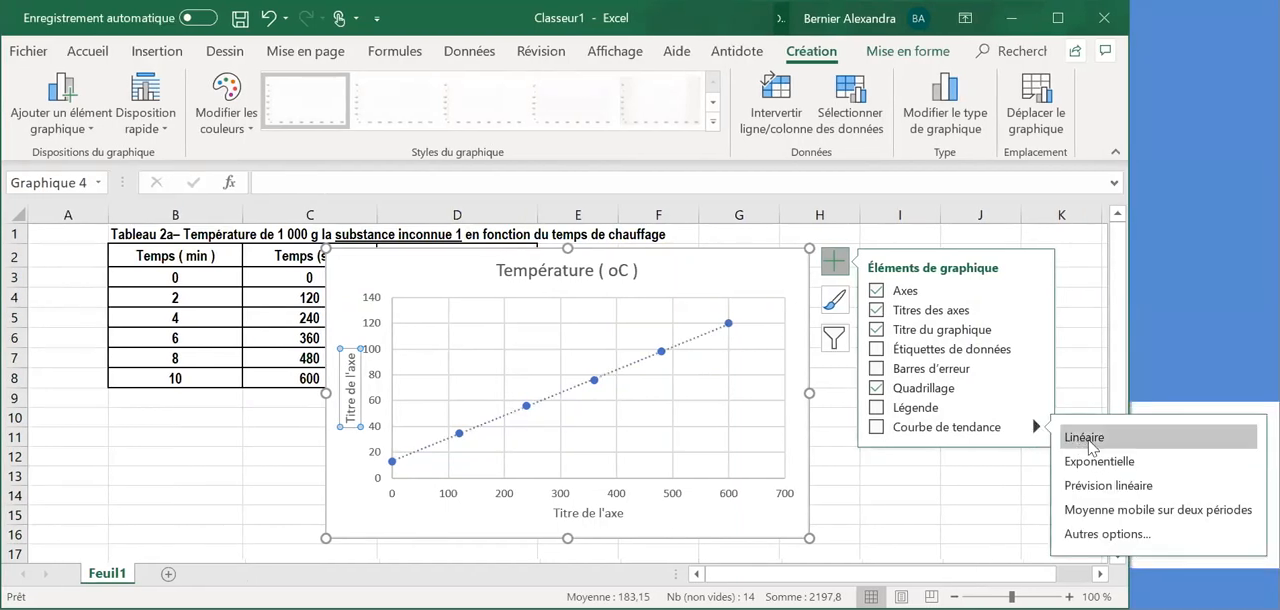
left_click(1083, 440)
left_click(990, 474)
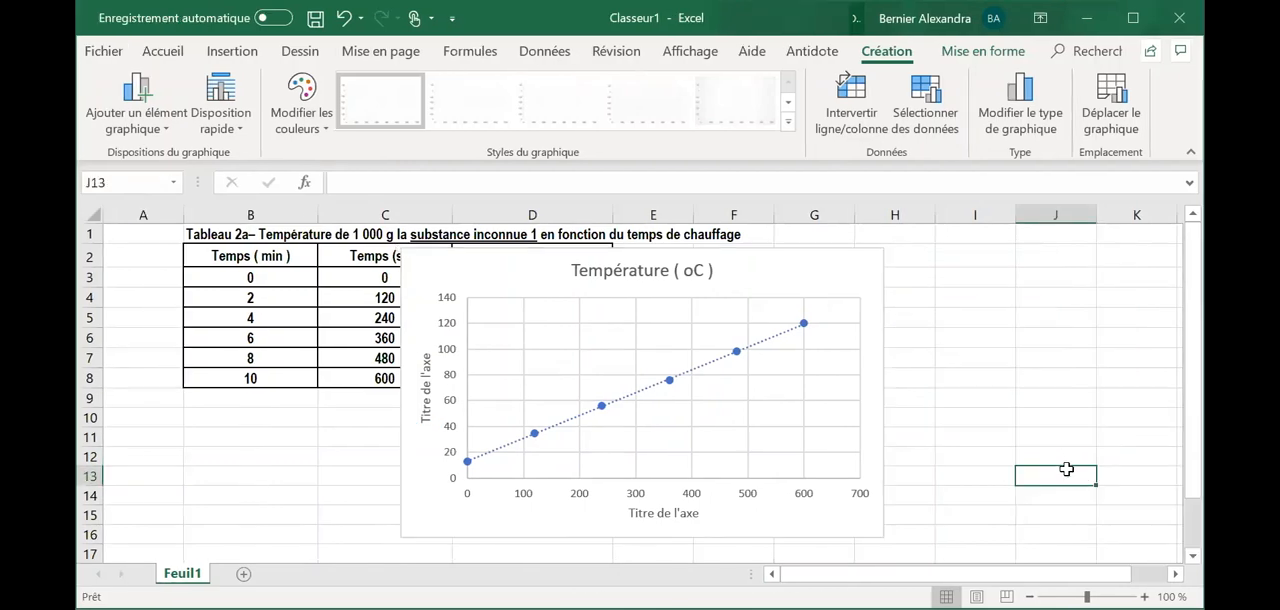
- Try a trendline intercept of 0,0 with the equation displayed on the chart, and clear the fixed intercept again
left_click(727, 353)
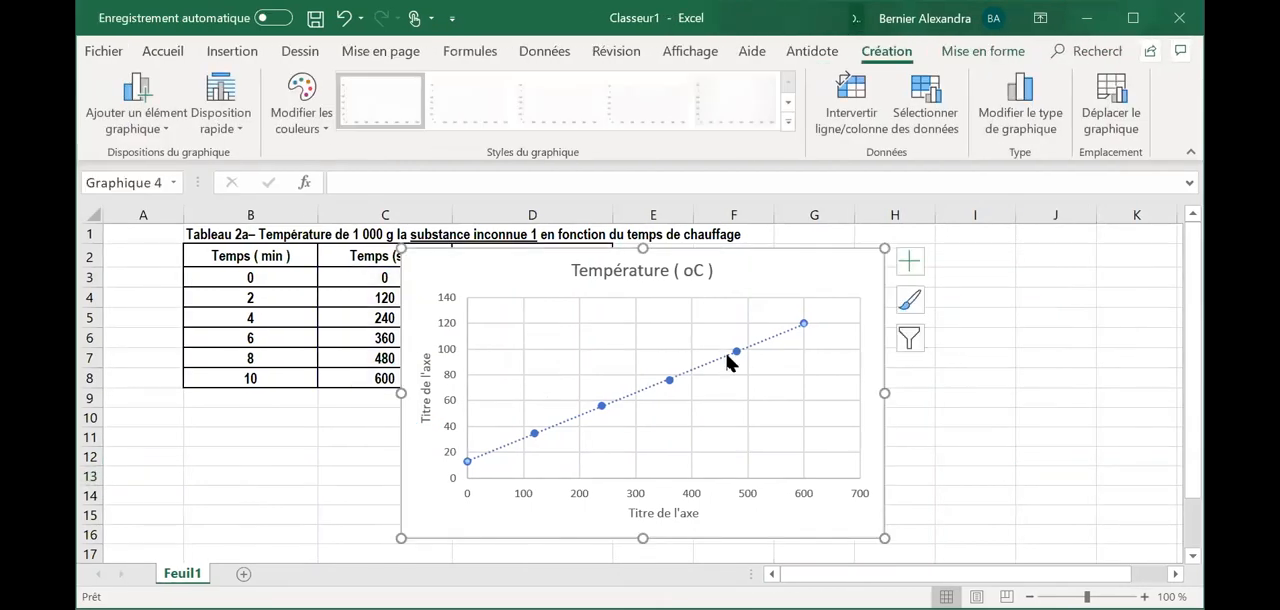
right_click(727, 355)
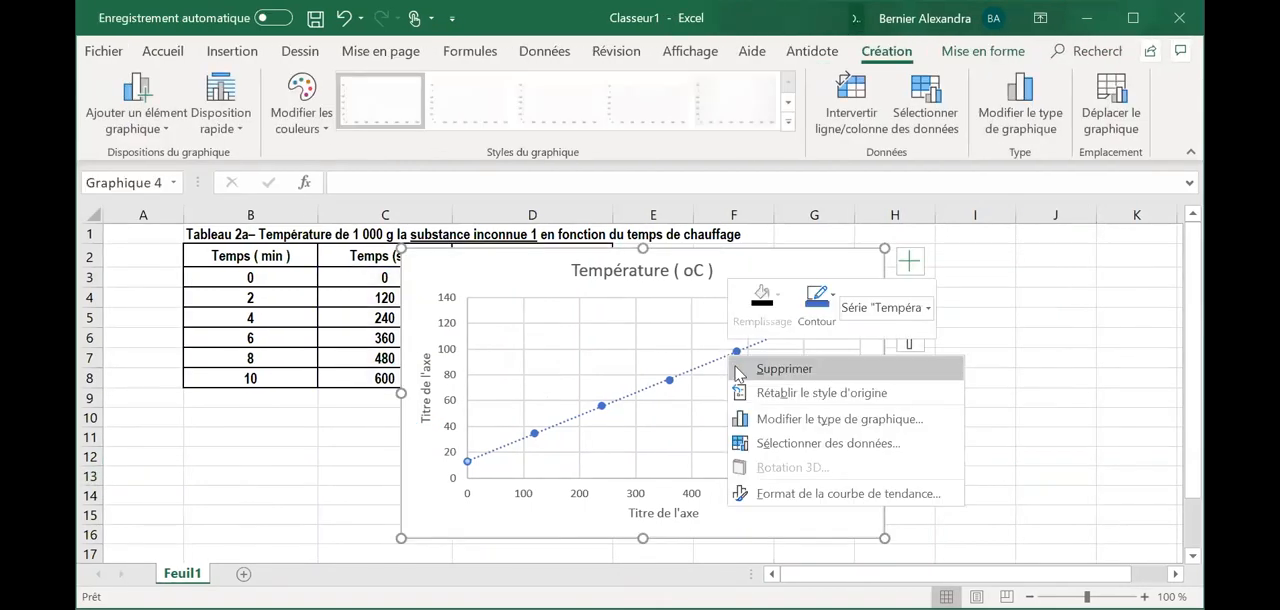
left_click(801, 494)
scroll(978, 470, "down", 3)
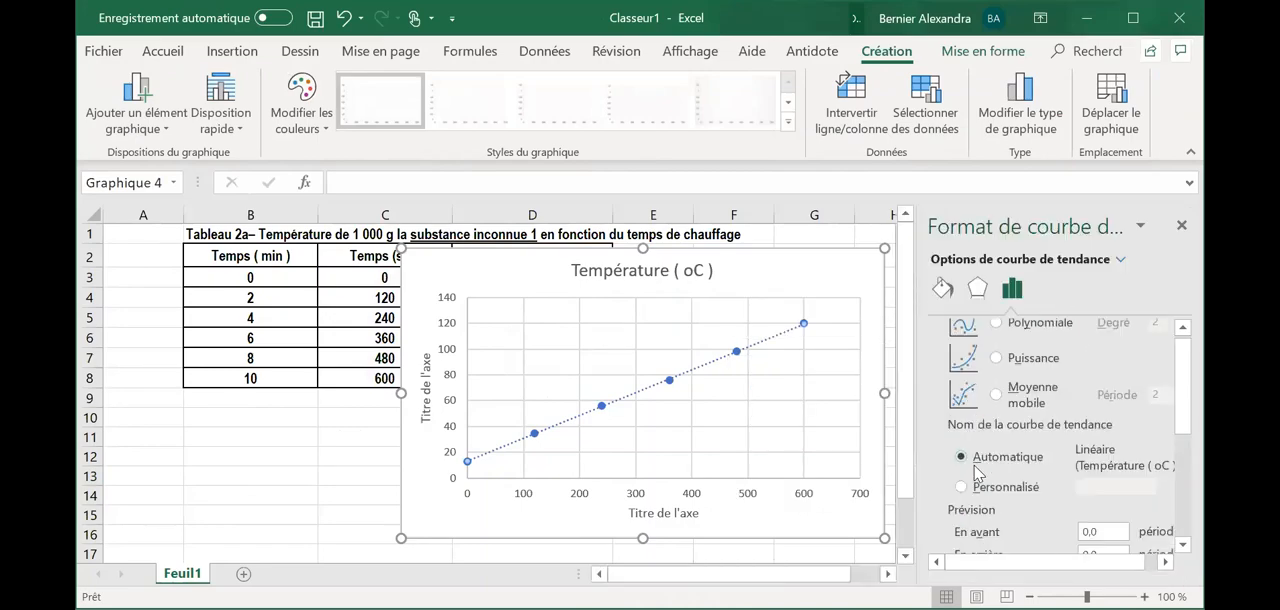
scroll(978, 472, "down", 2)
left_click(955, 474)
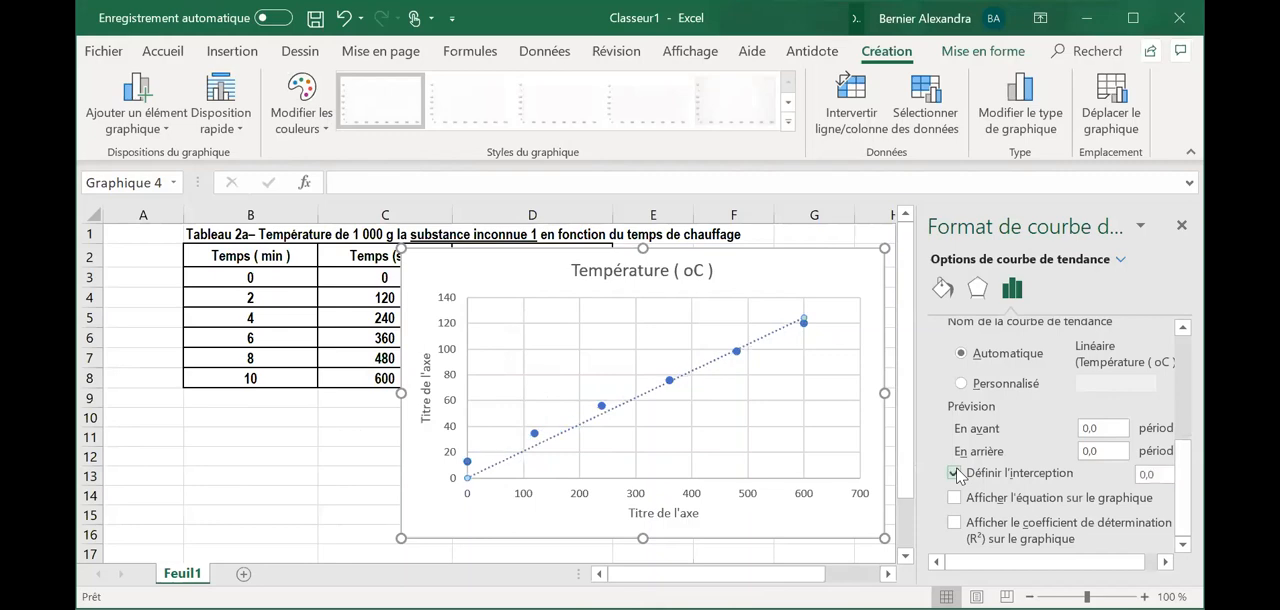
left_click(954, 499)
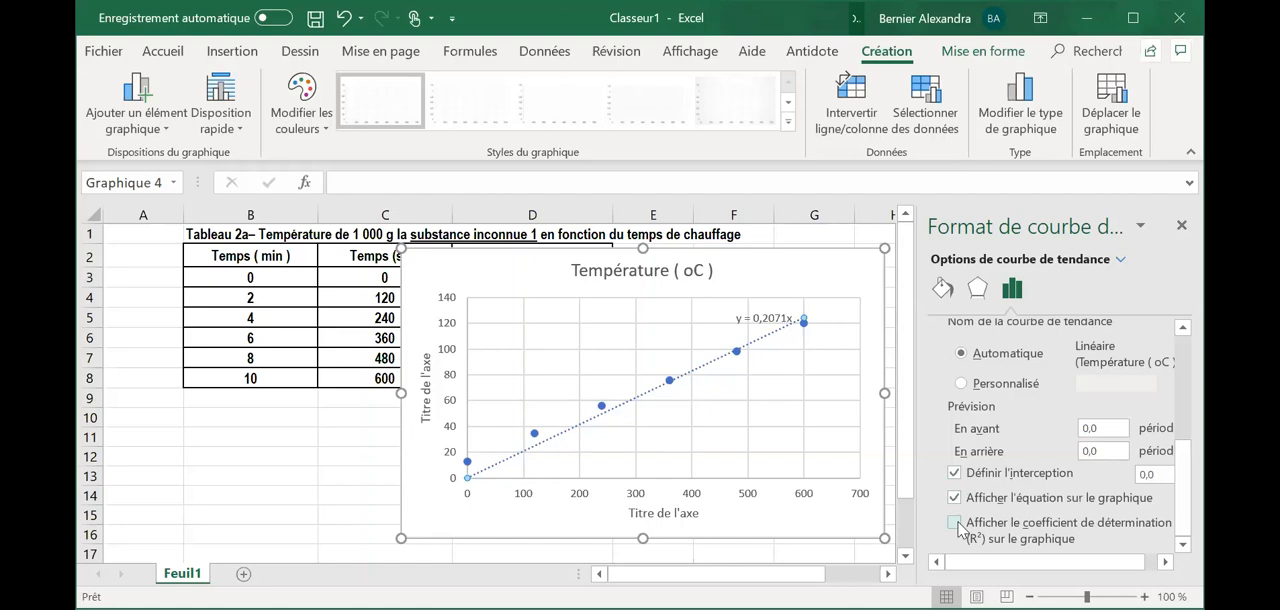
left_click(955, 473)
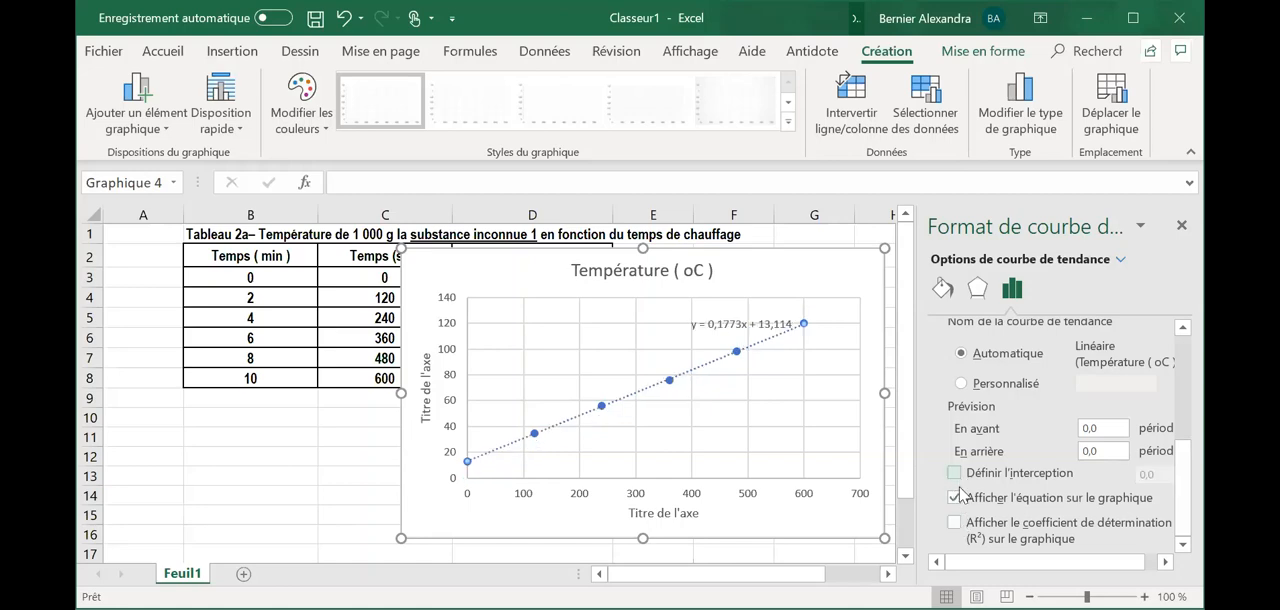
- Try displaying the R² value on the chart, and remove it together with the trendline equation
left_click(955, 523)
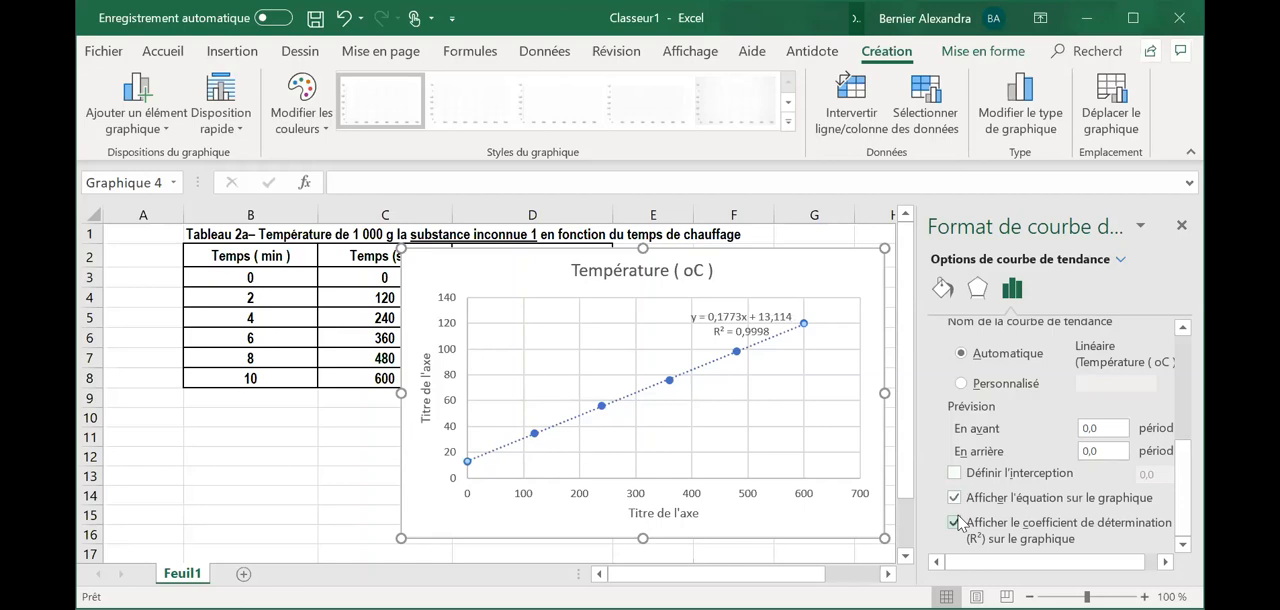
left_click(955, 522)
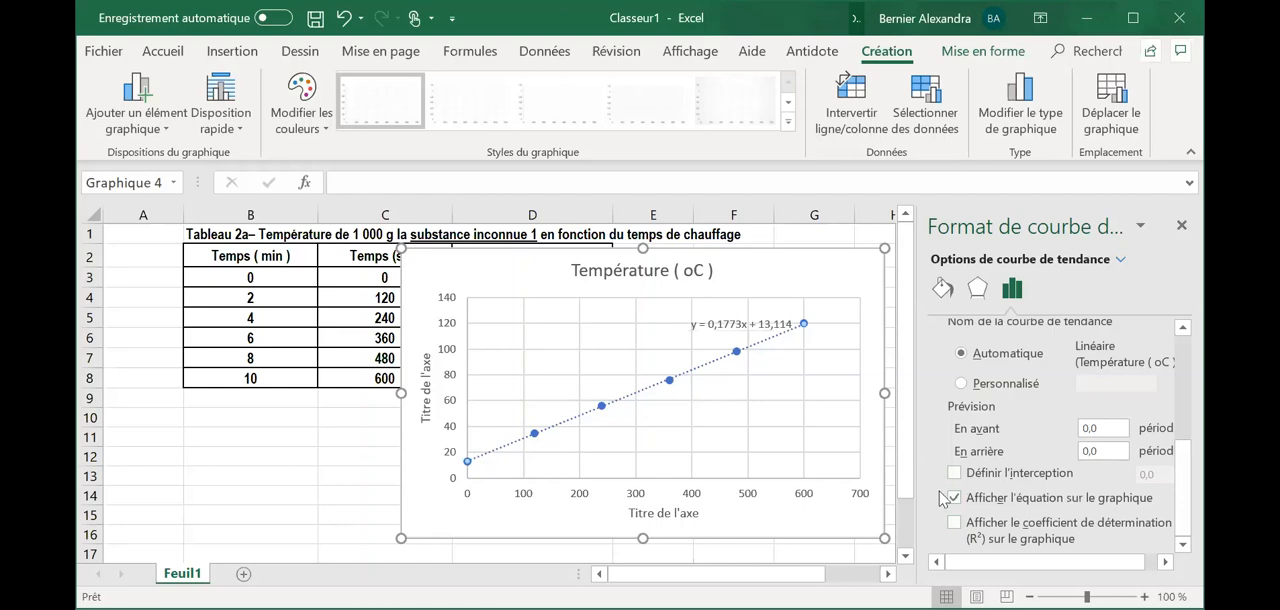
left_click(953, 497)
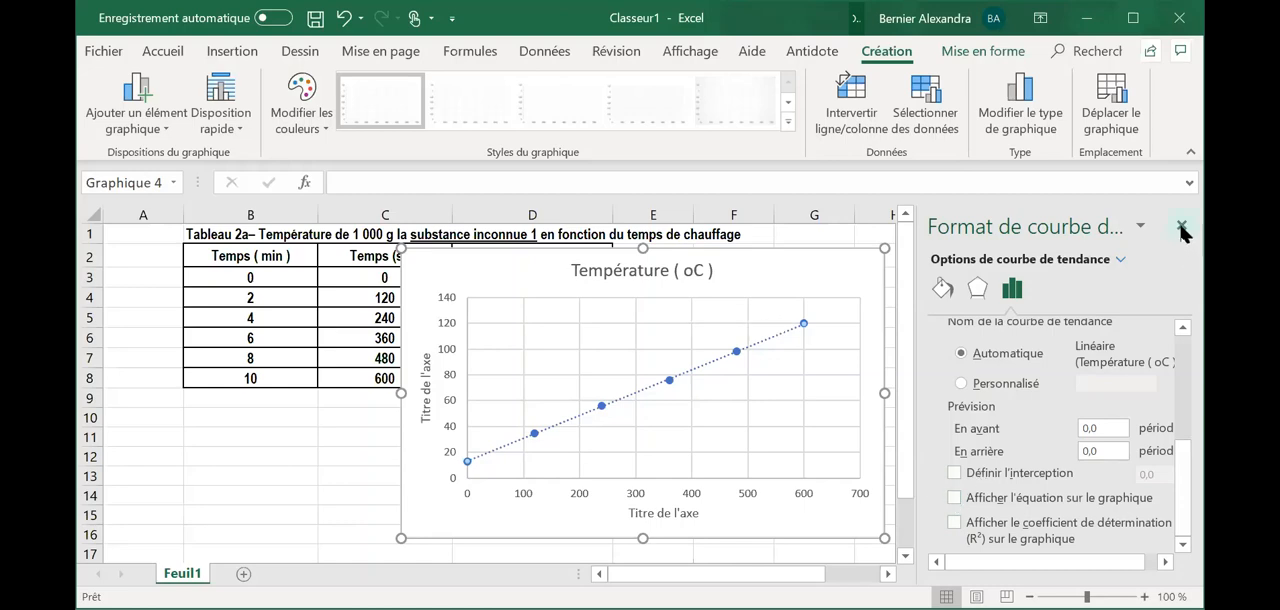
left_click(1182, 230)
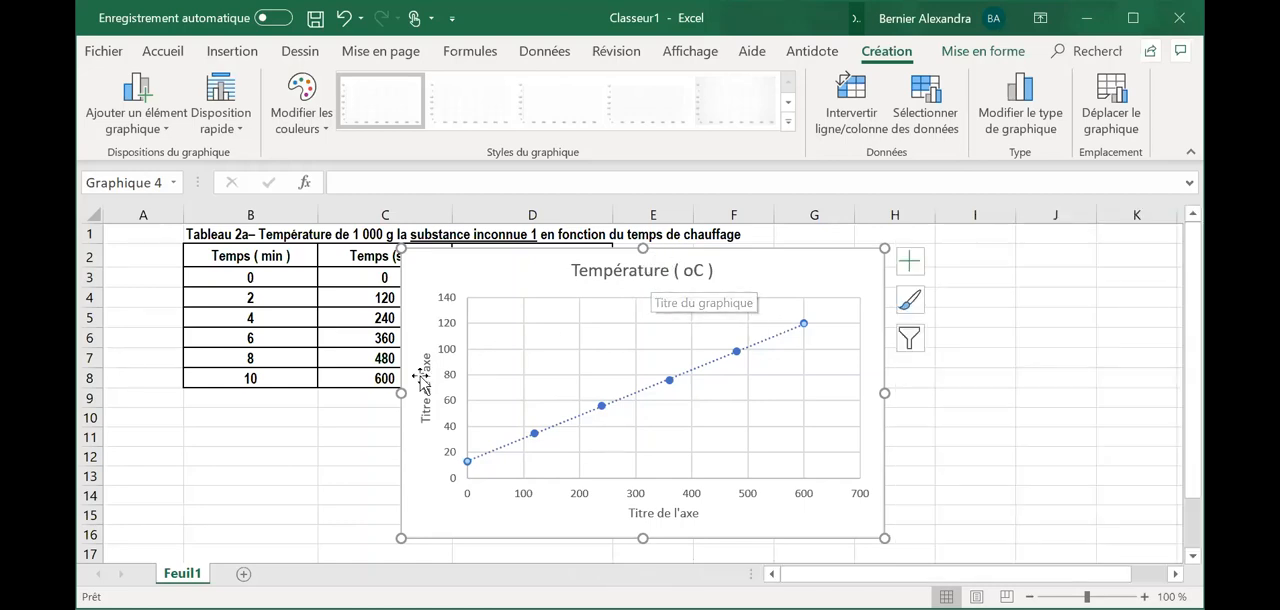
- Move the temperature chart clear of the data table so it starts at column G, and select cell E2
left_click_drag(477, 271, 890, 271)
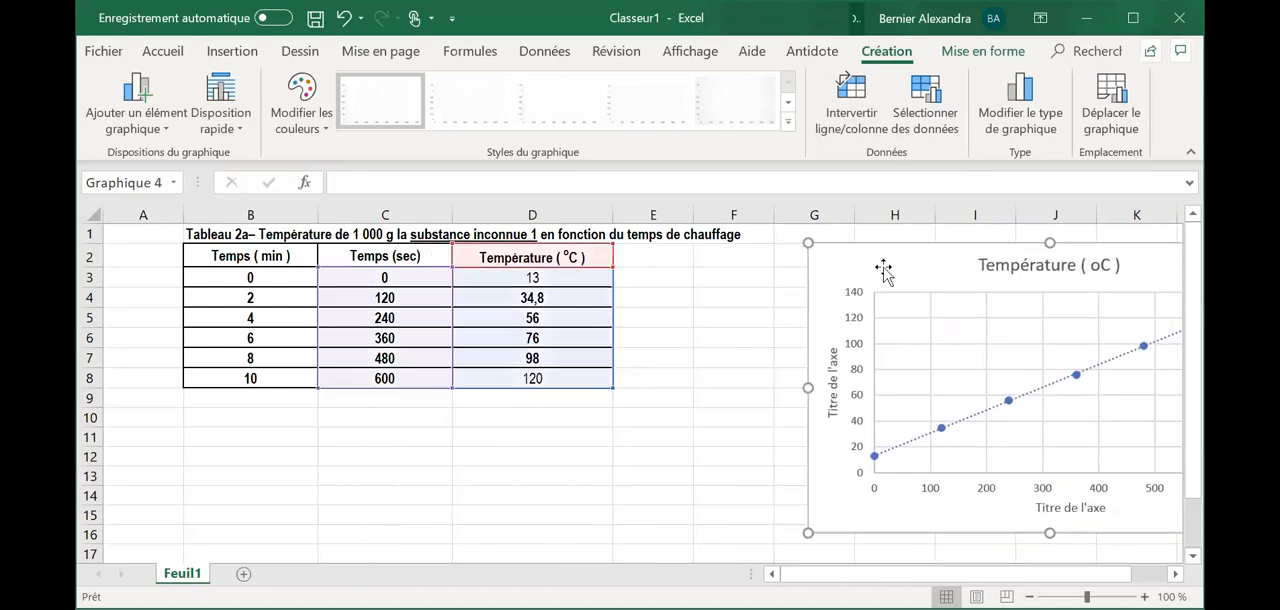
left_click(670, 264)
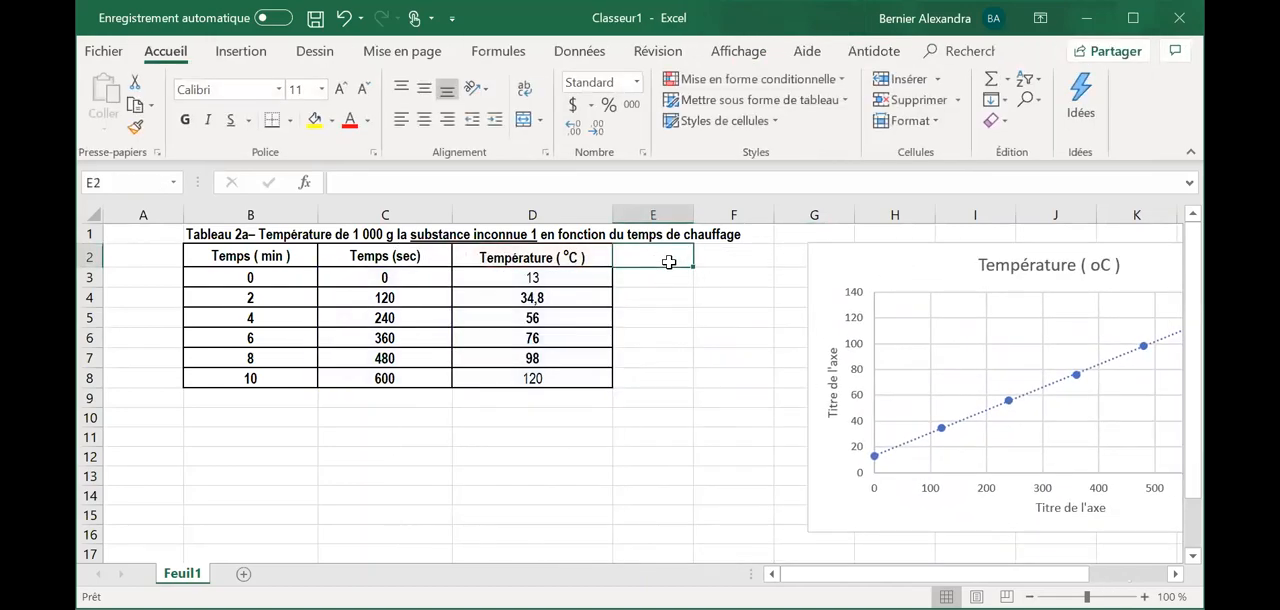
- Enter the header "temperature (c)" in cell E2 for a second temperature series
type("tempa")
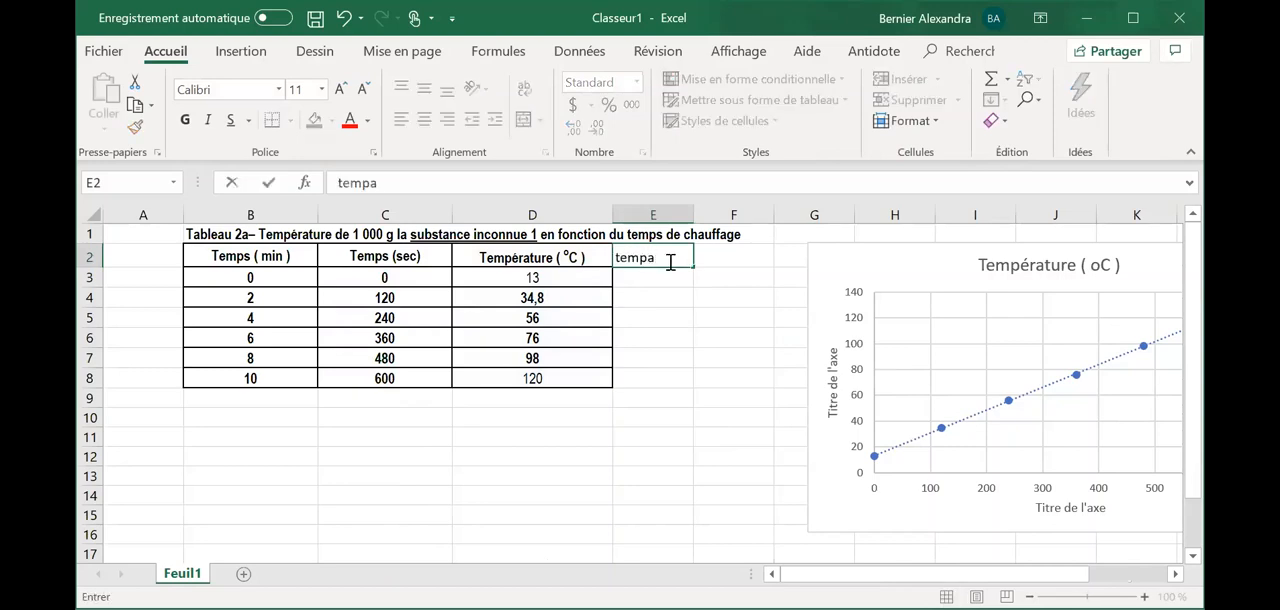
type("rature")
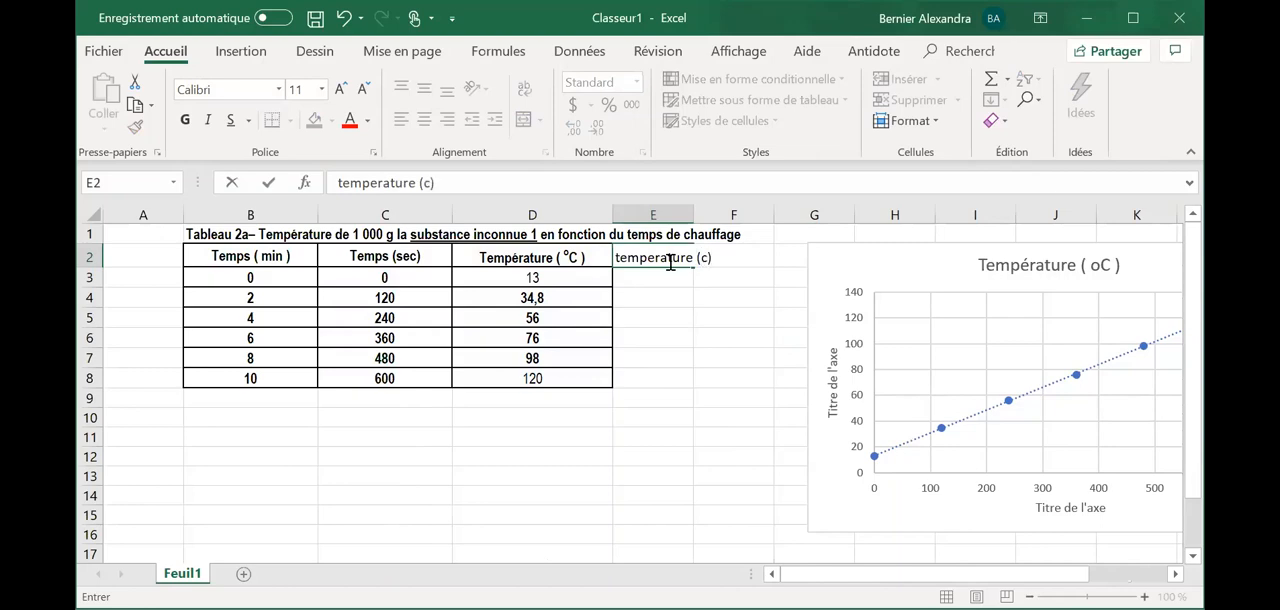
type(" (c)")
left_click(503, 262)
left_click(641, 270)
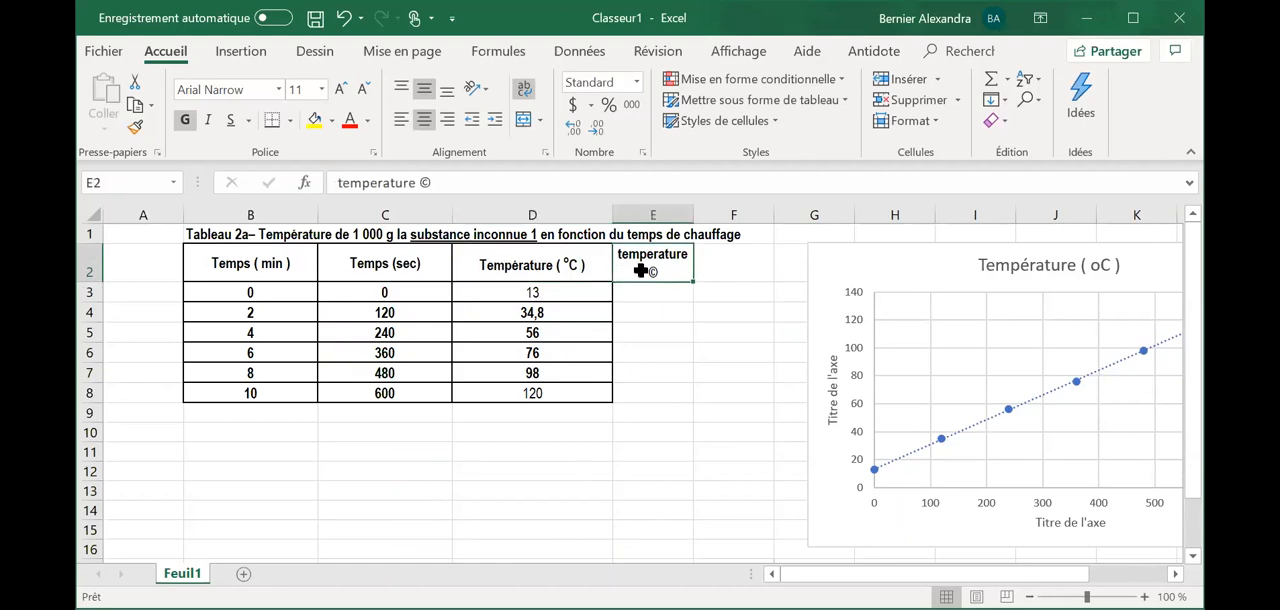
- Enter 4 in cell E3 and 13 in cell E4 as the first temperatures of the new series
left_click(649, 291)
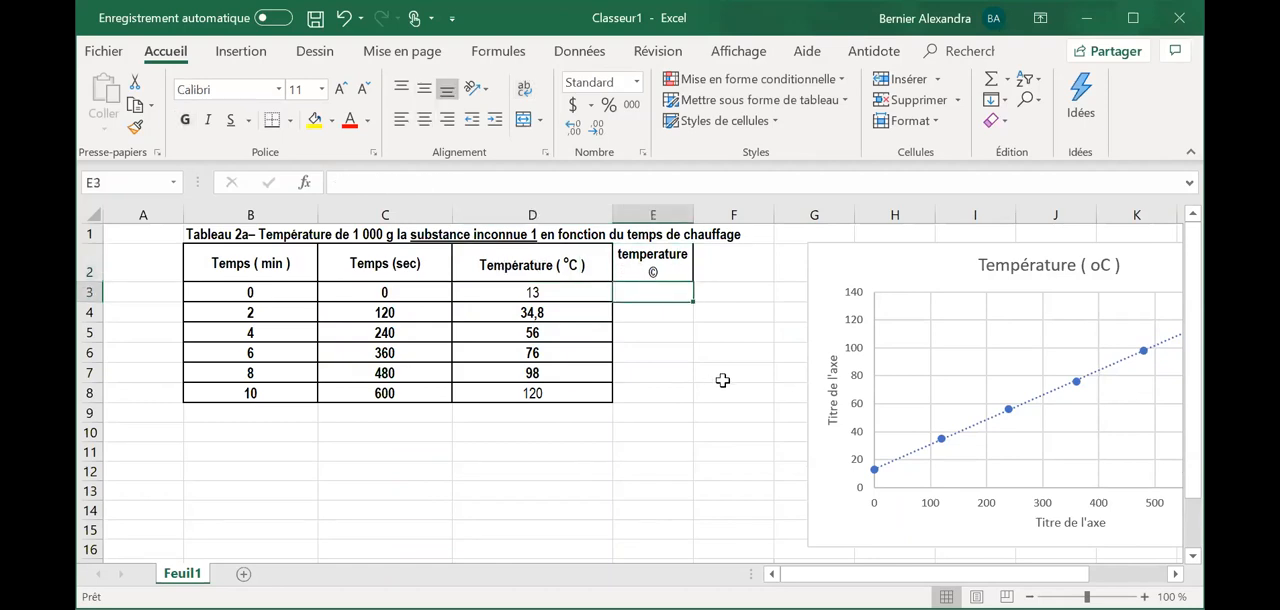
type("4")
key("Return")
type("5")
key("BackSpace")
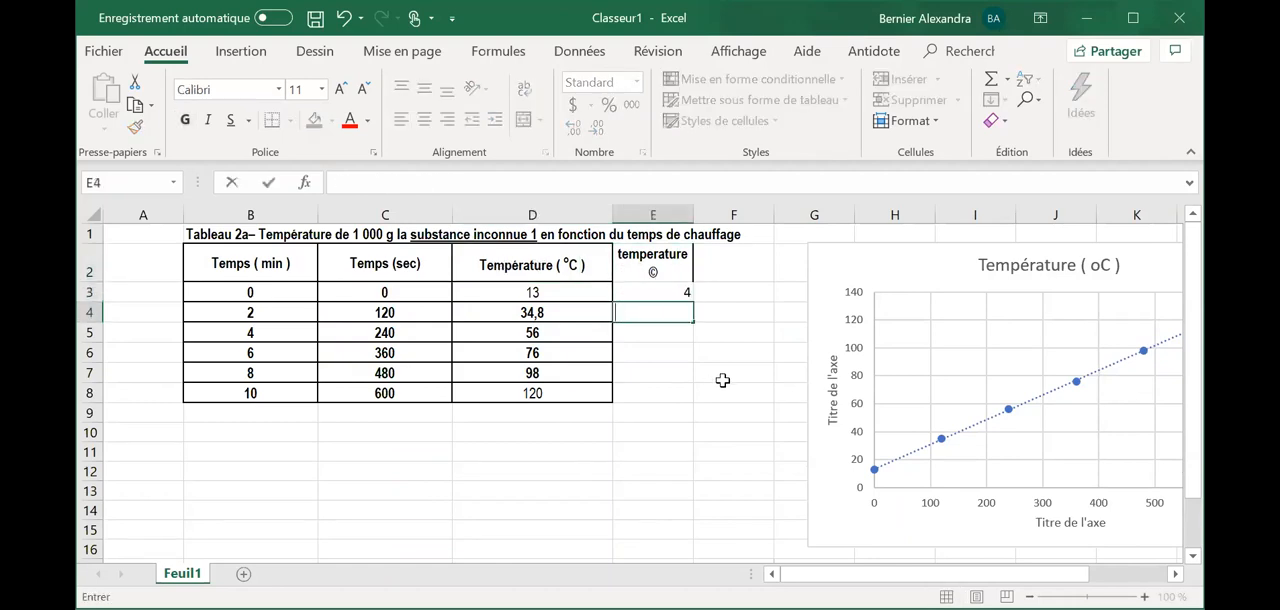
type("6")
key("Return")
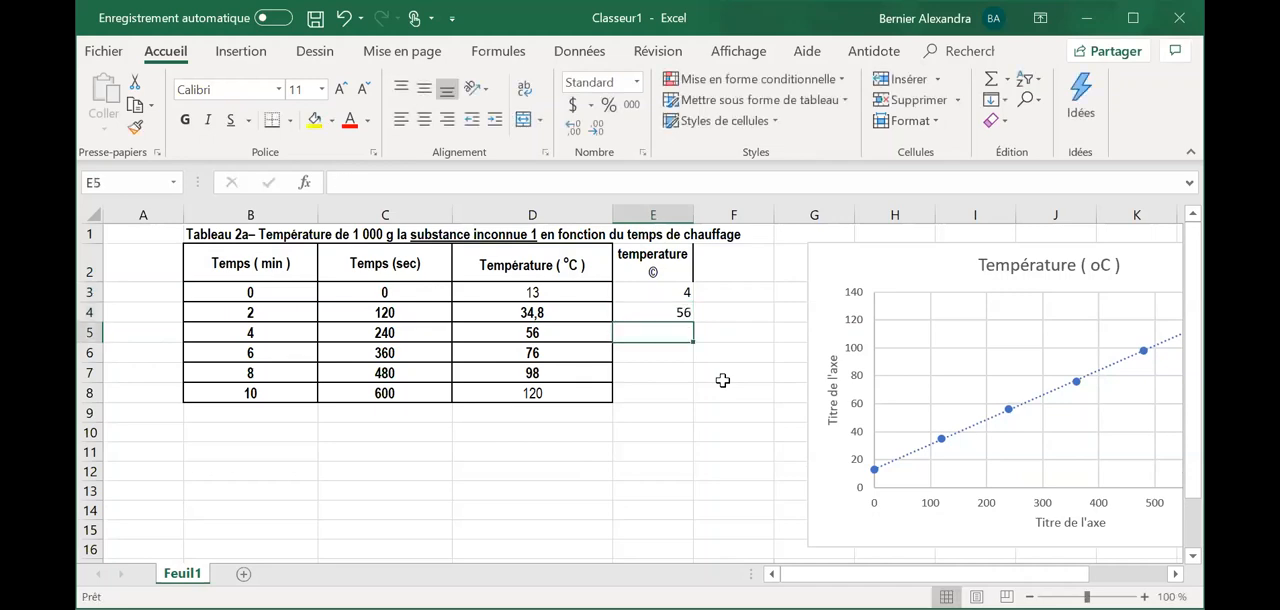
left_click(676, 313)
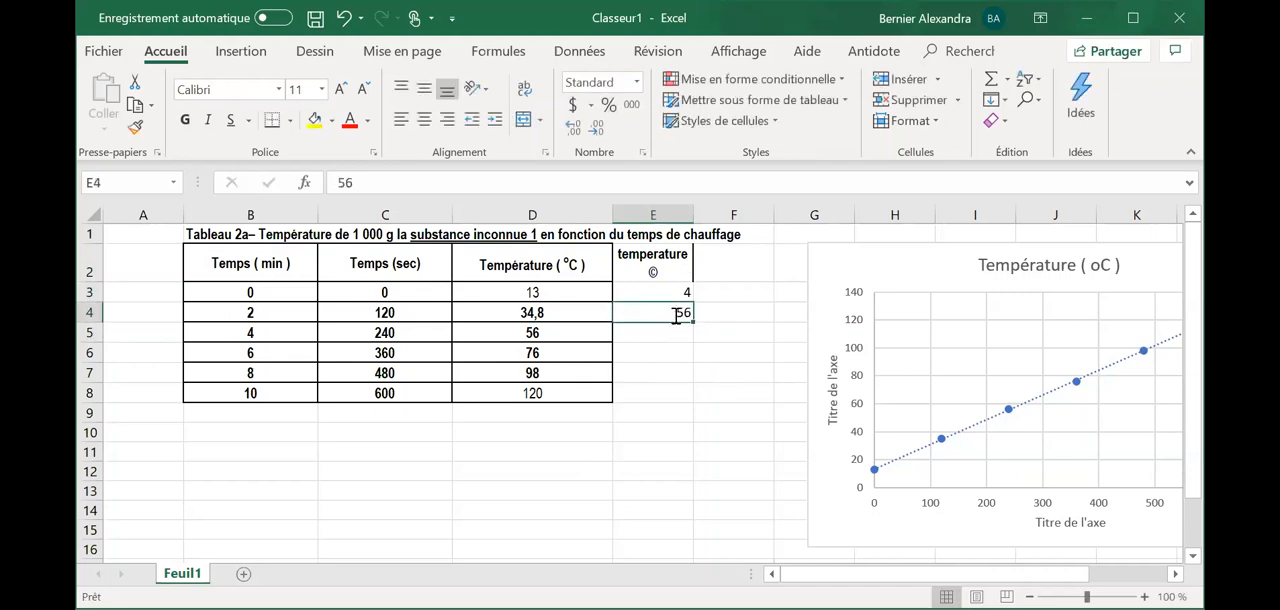
type("13")
key("Return")
- Enter the temperatures 24, 36, 48 and 60 in cells E5 to E8
type("4")
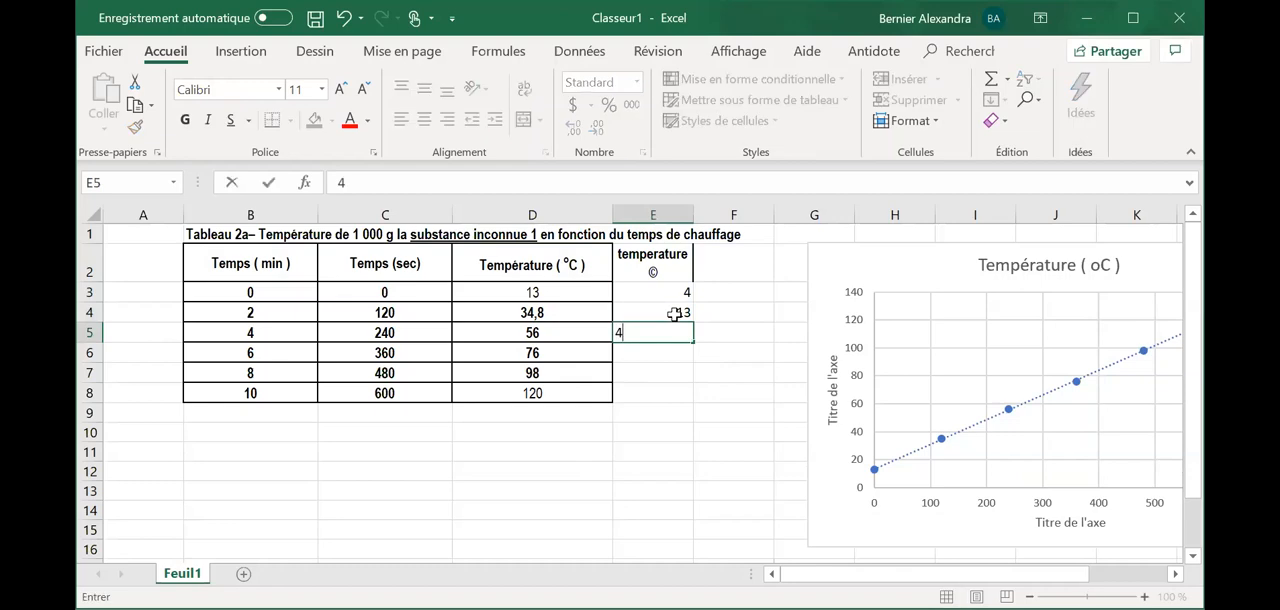
type("4")
key("Return")
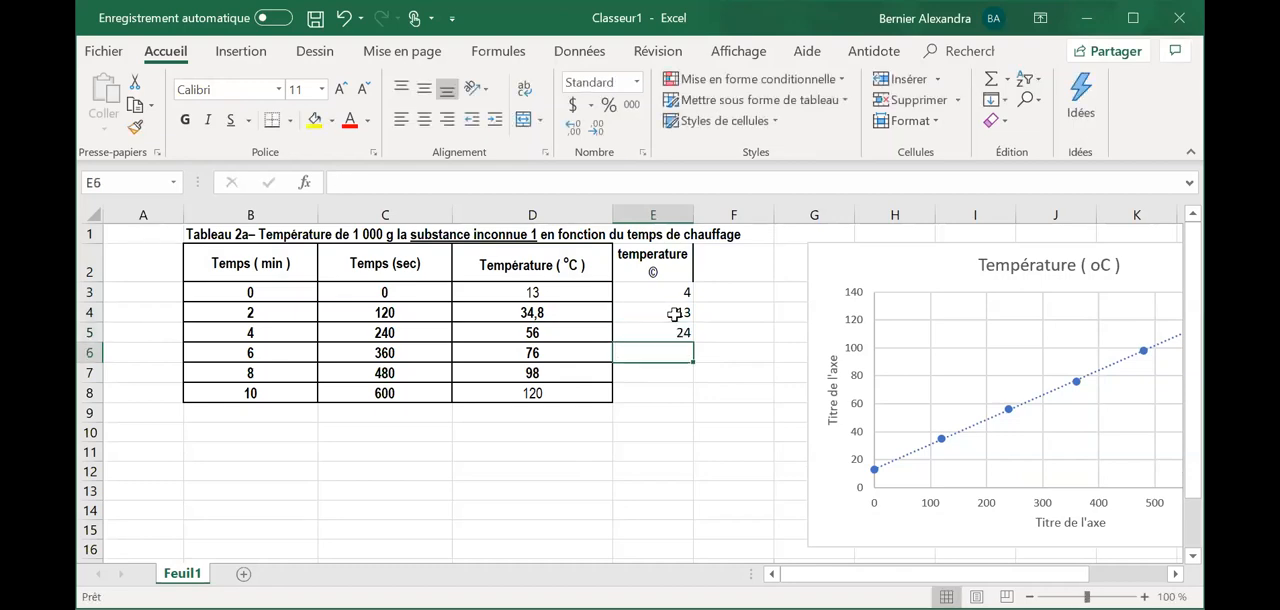
type("36")
key("Return")
type("4")
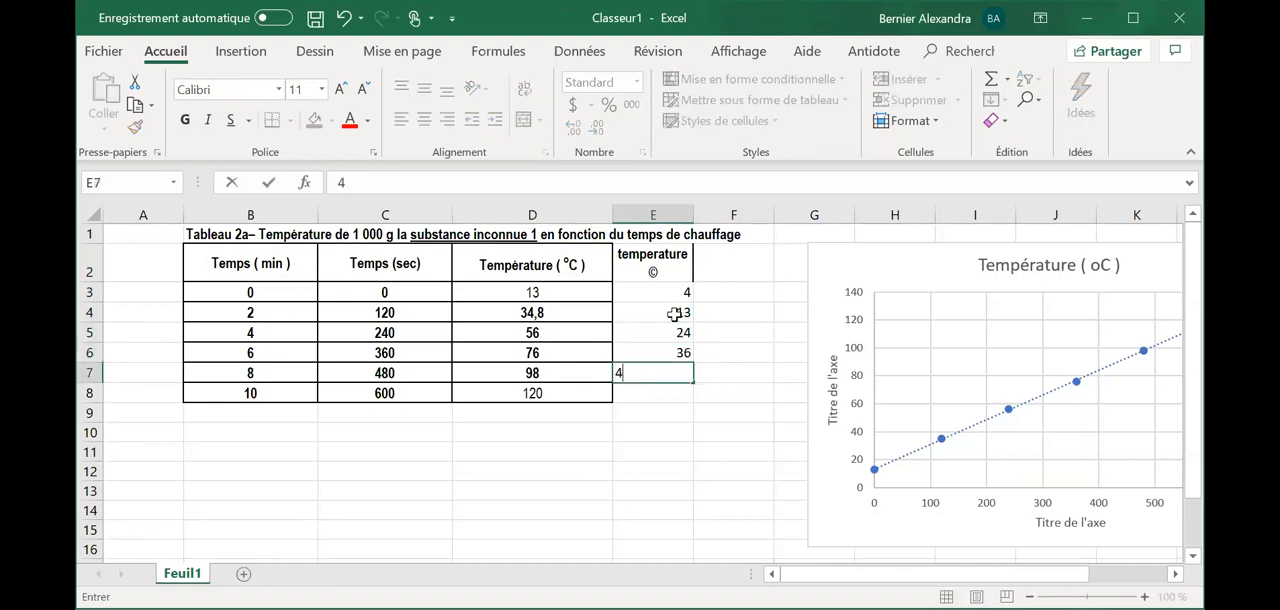
type("8")
key("Return")
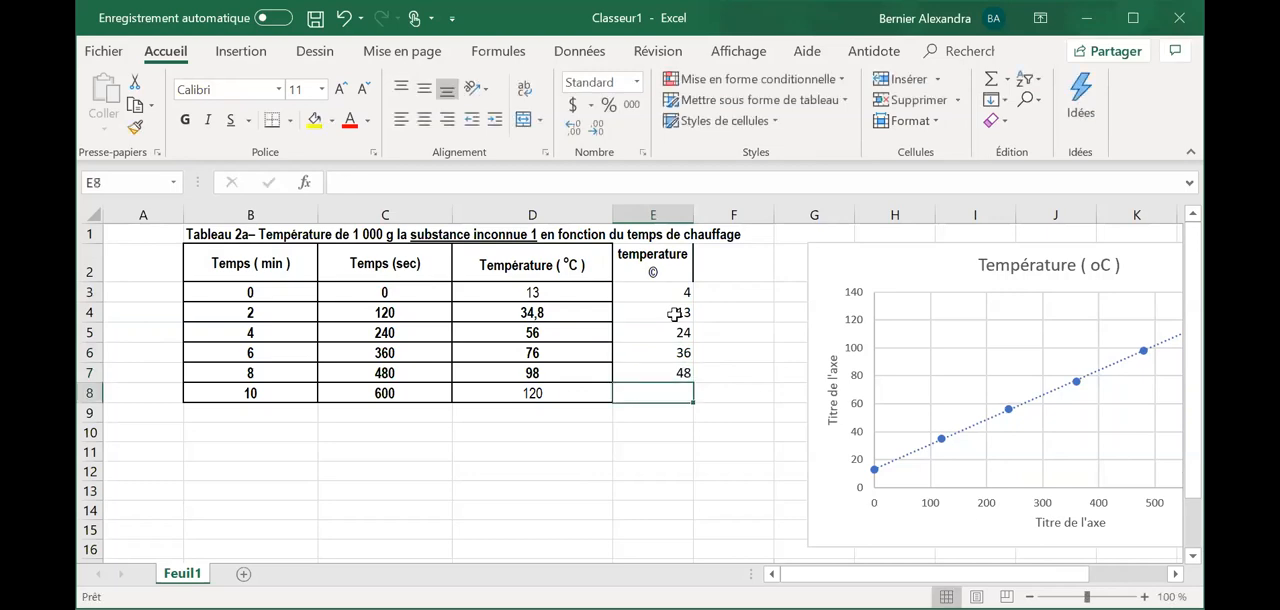
type("6")
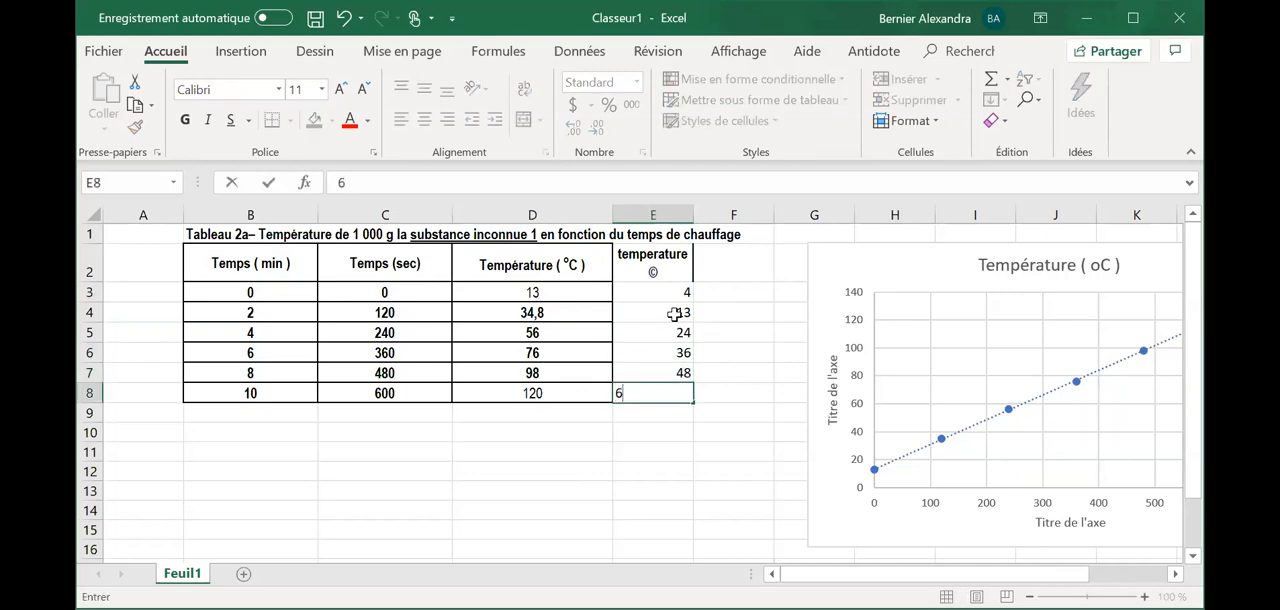
type("0")
key("Return")
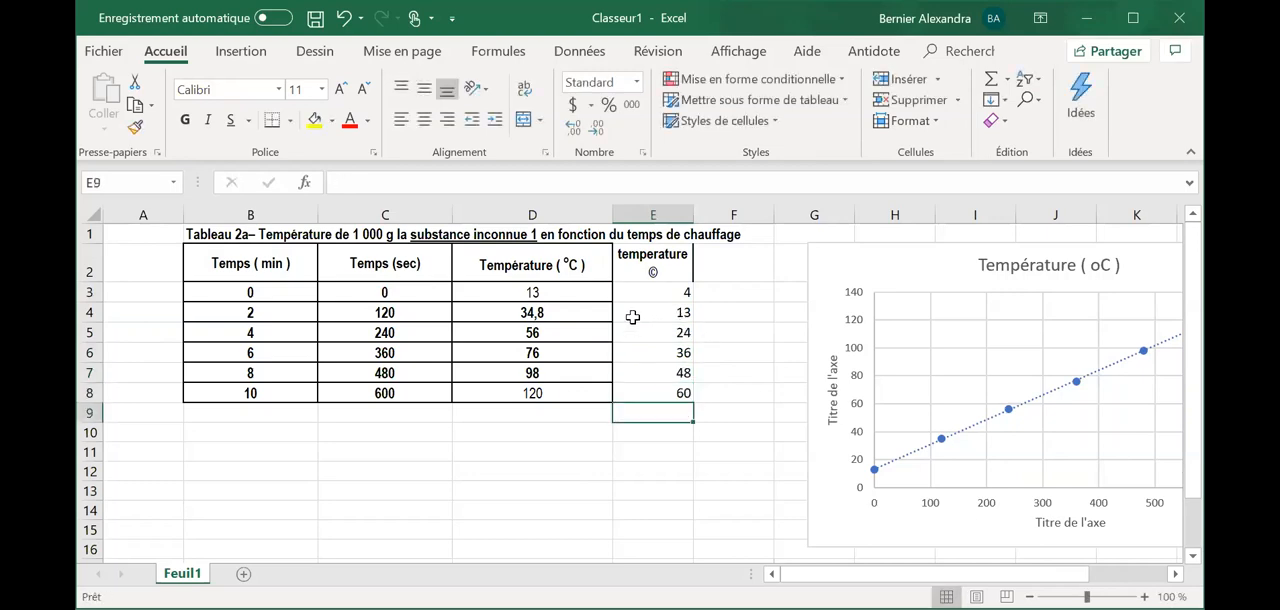
- Replace the existing chart with a markers-only scatter chart of C2:E8, placed clear of the data table
left_click(877, 313)
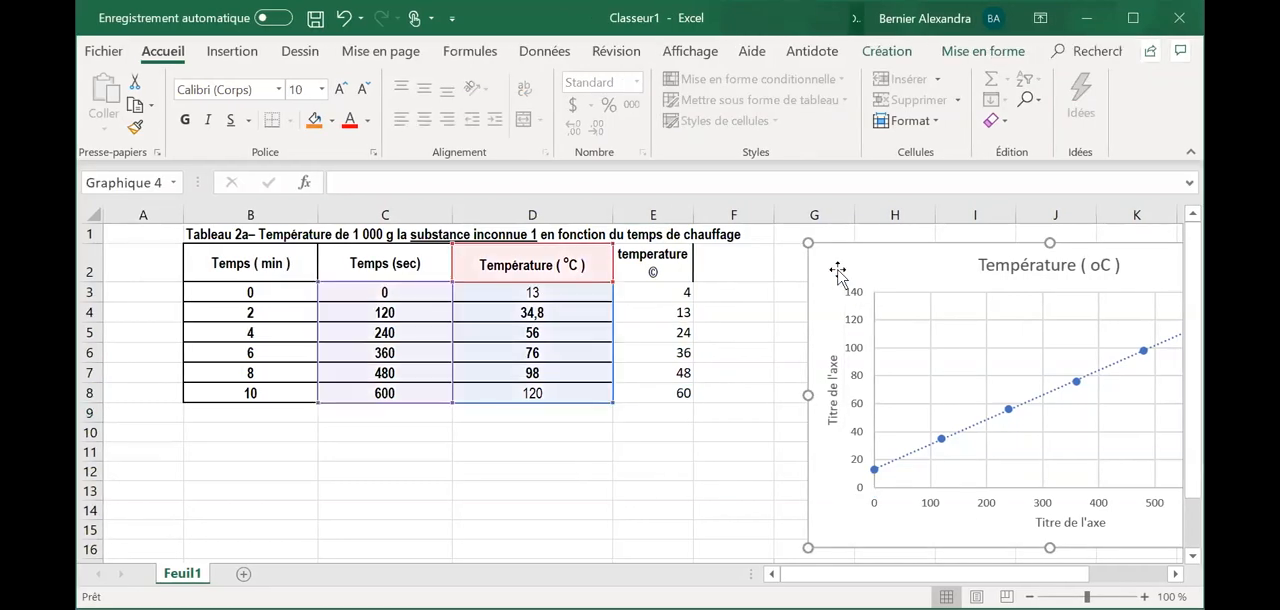
key("Delete")
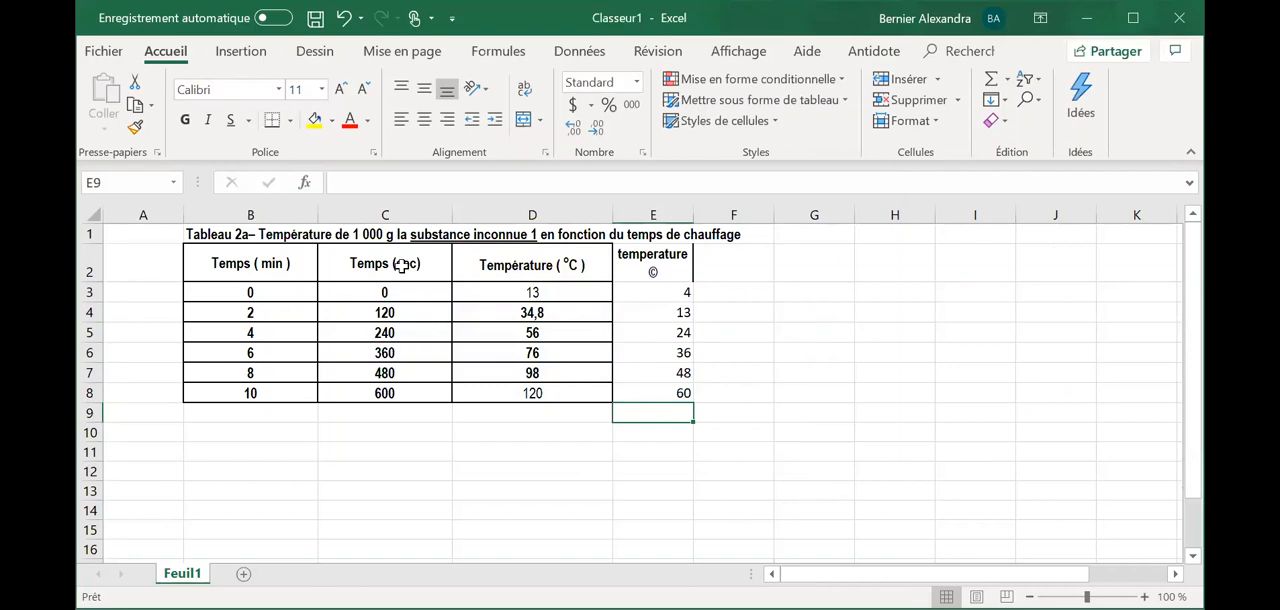
left_click_drag(398, 263, 692, 396)
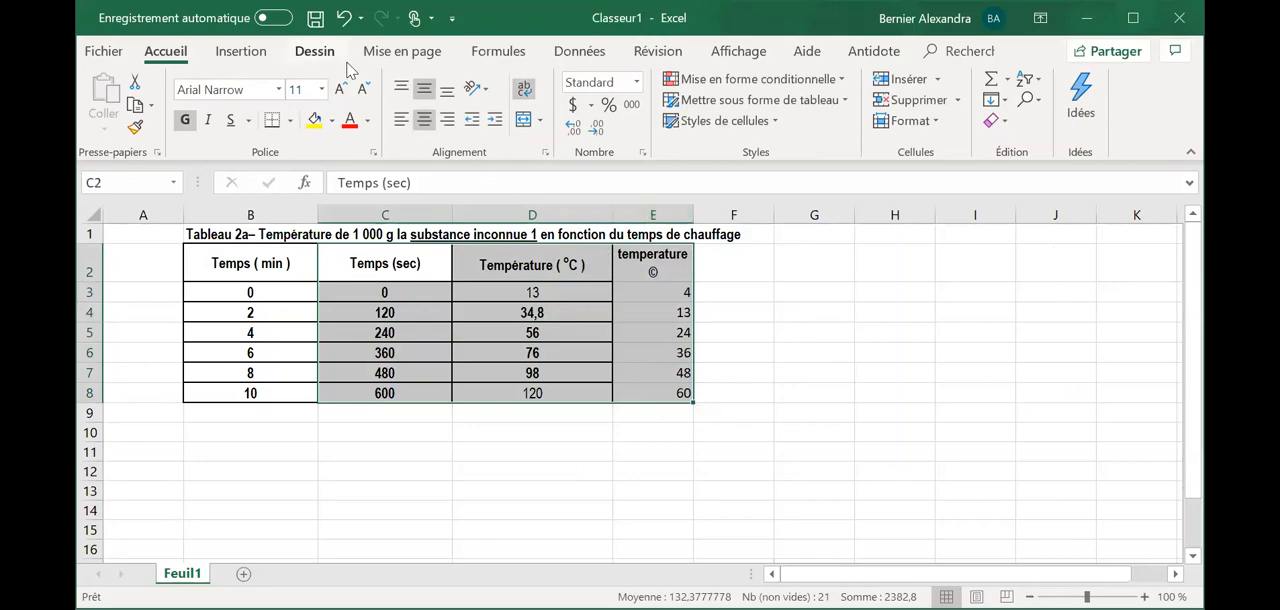
left_click(242, 55)
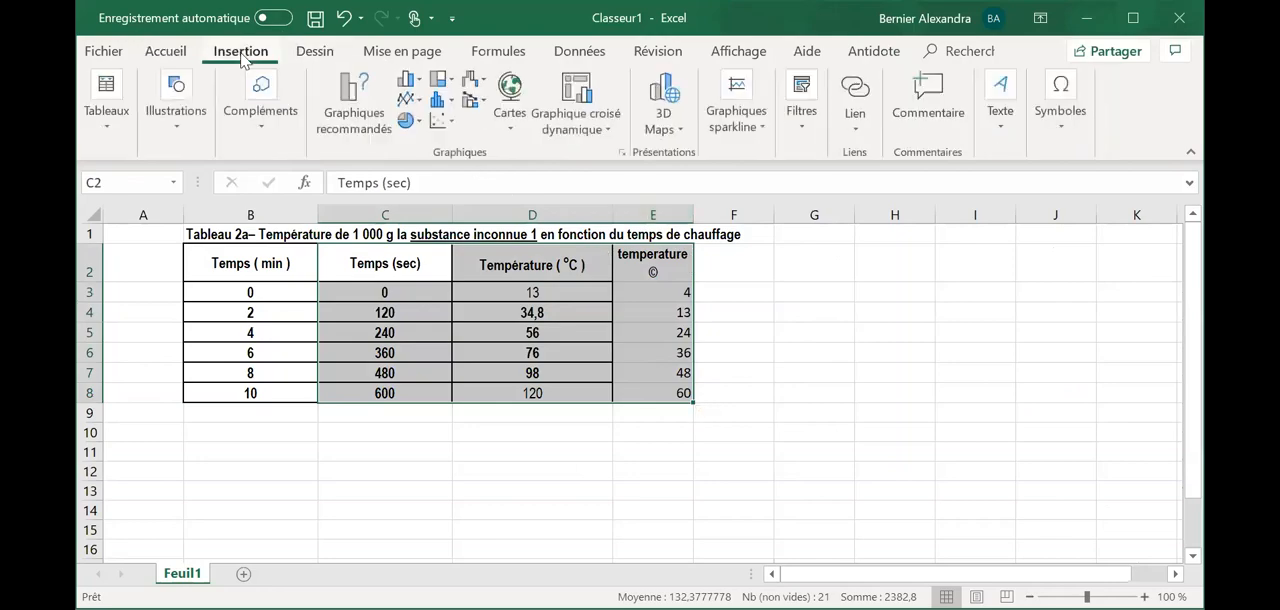
left_click(455, 133)
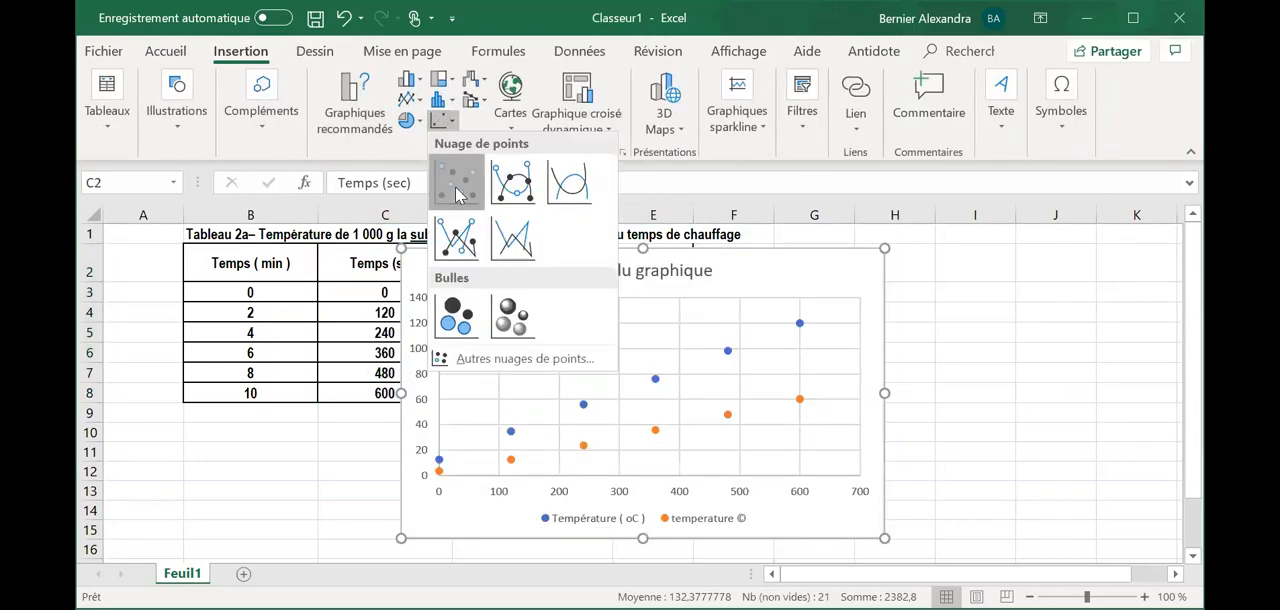
left_click(459, 188)
left_click_drag(800, 283, 1110, 283)
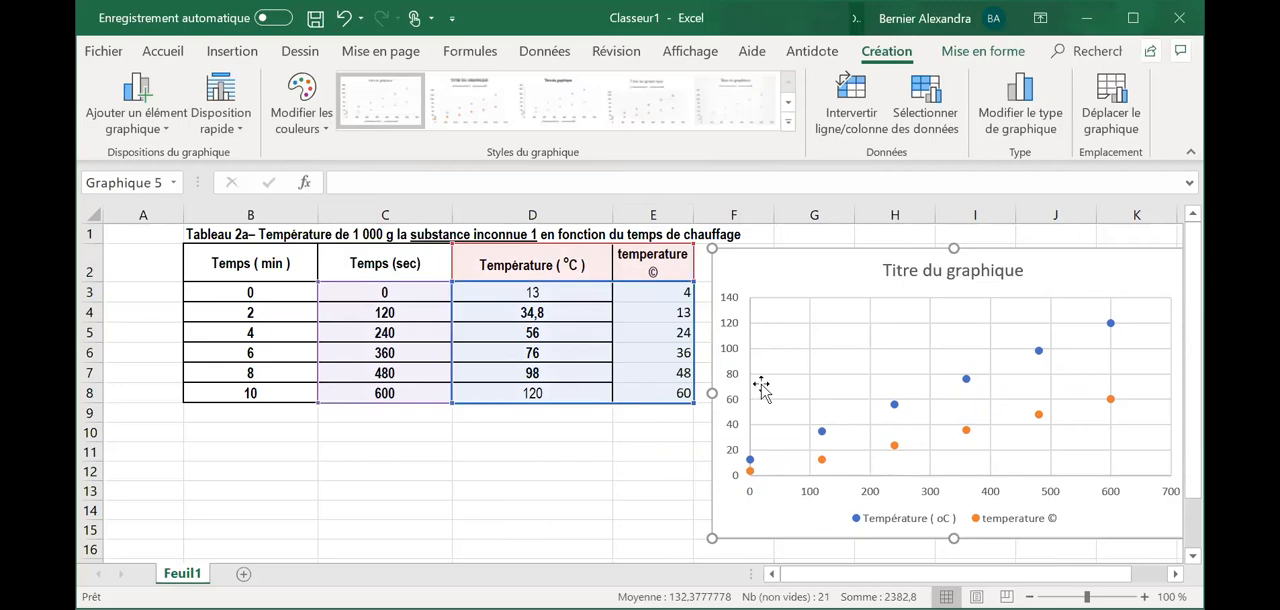
- Add a linear trendline to the column D temperature series in the new scatter chart
left_click(821, 432)
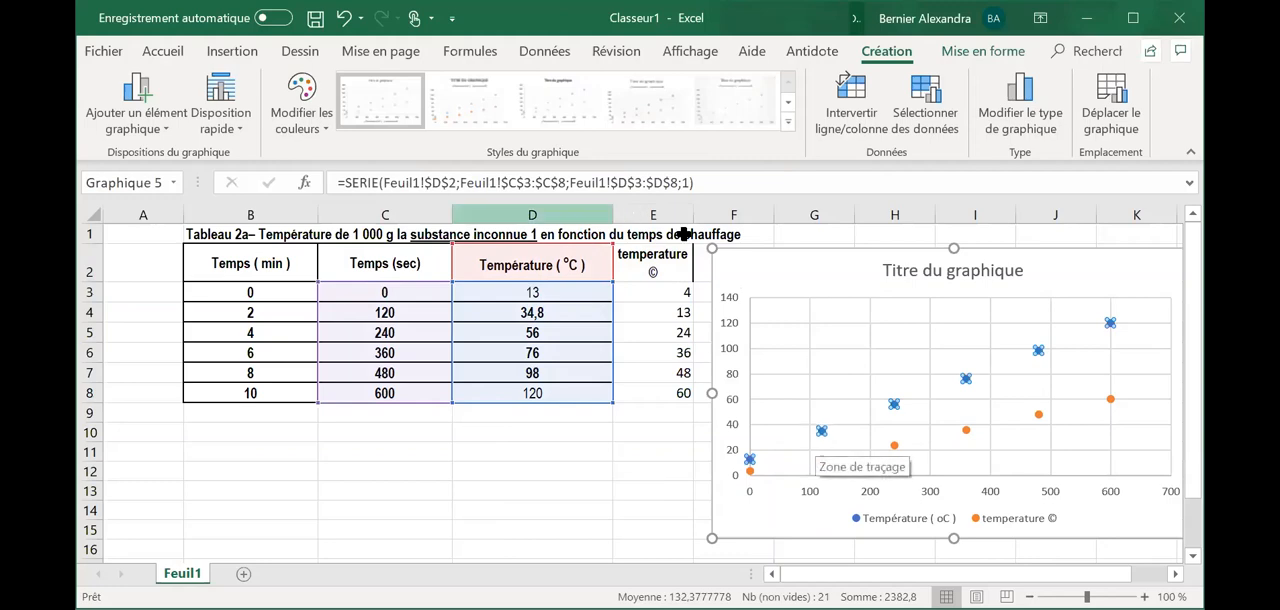
scroll(1037, 328, "right", 1)
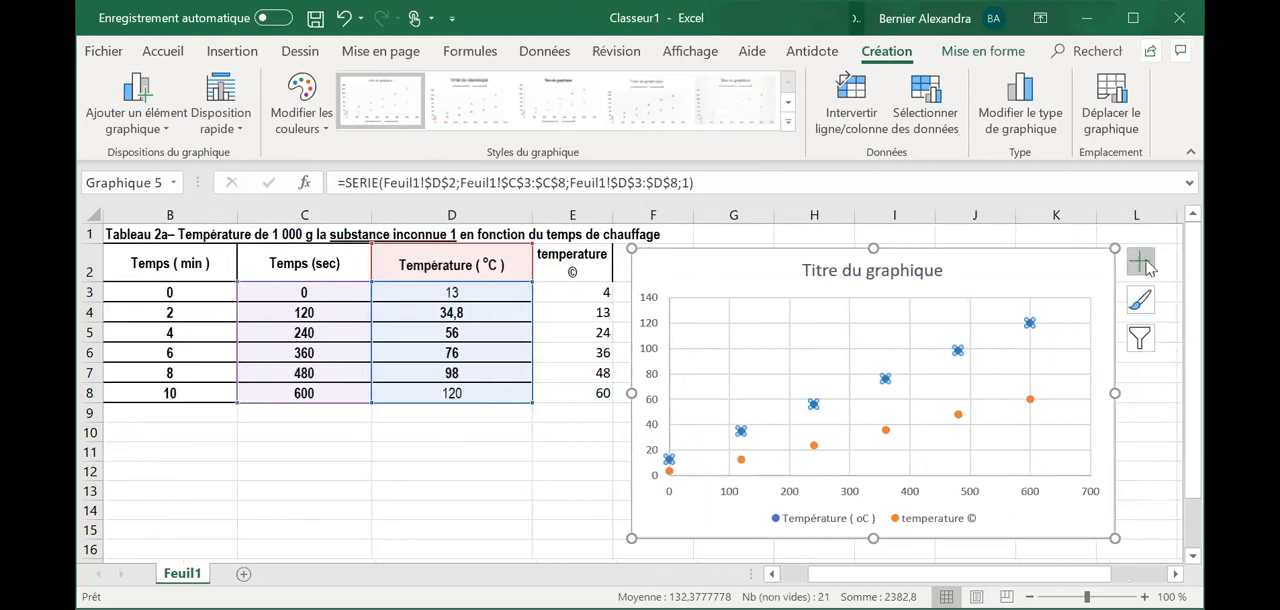
left_click(178, 136)
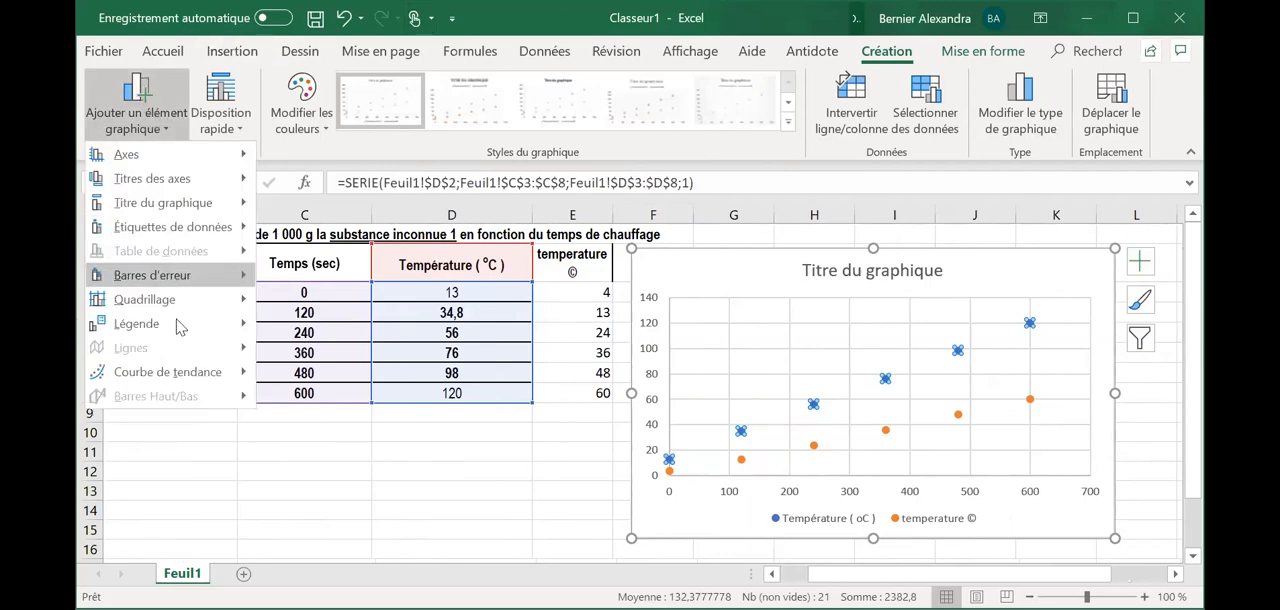
mouse_move(195, 375)
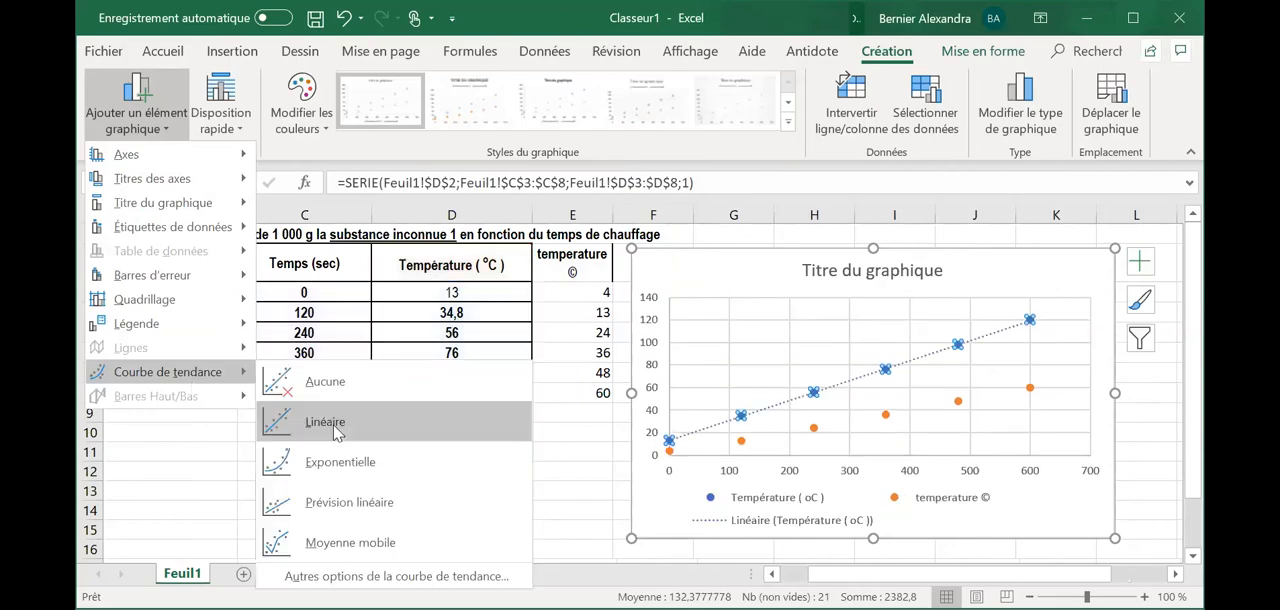
left_click(336, 424)
left_click(520, 492)
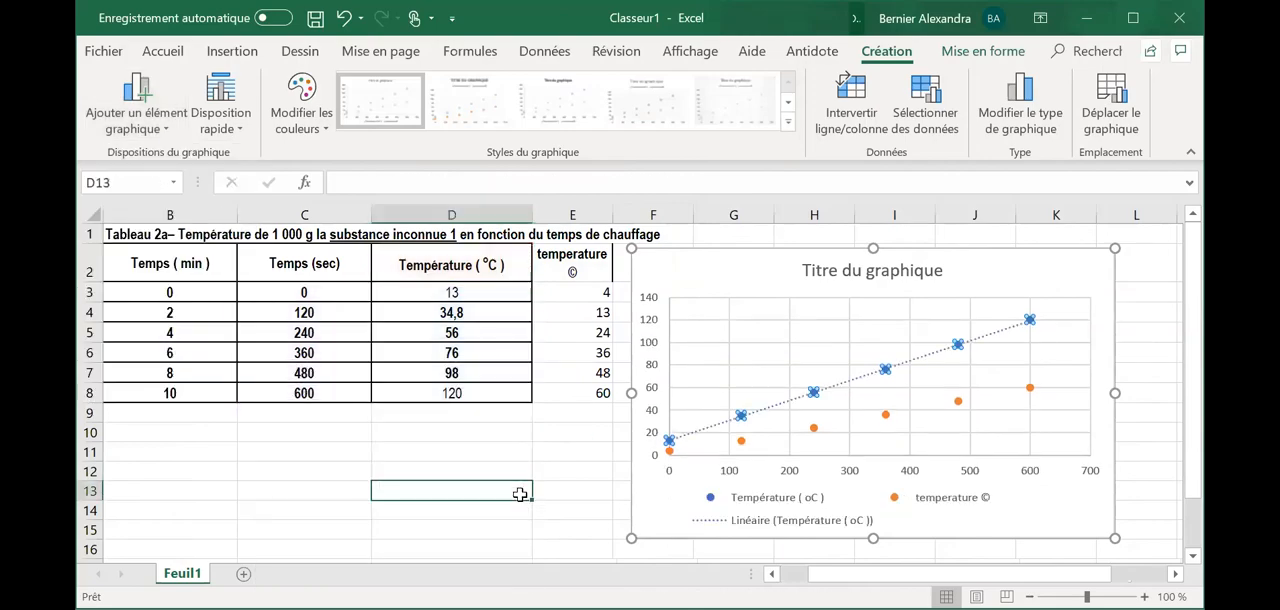
- Add a linear trendline to the column E temperature series in the scatter chart
left_click(742, 441)
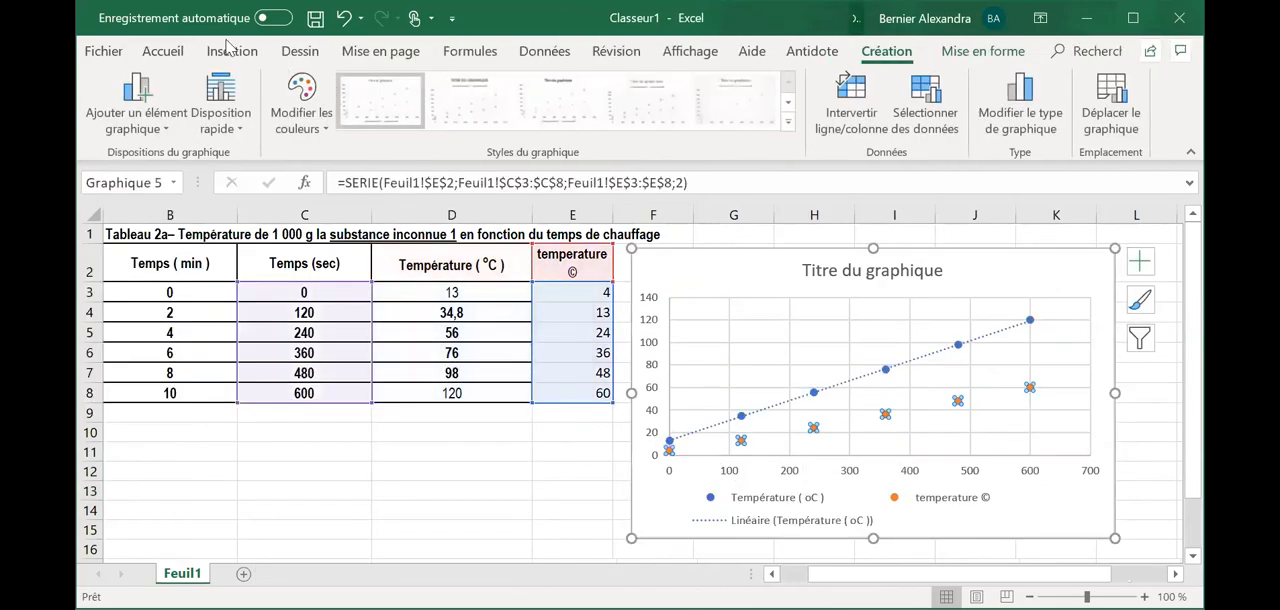
left_click(149, 102)
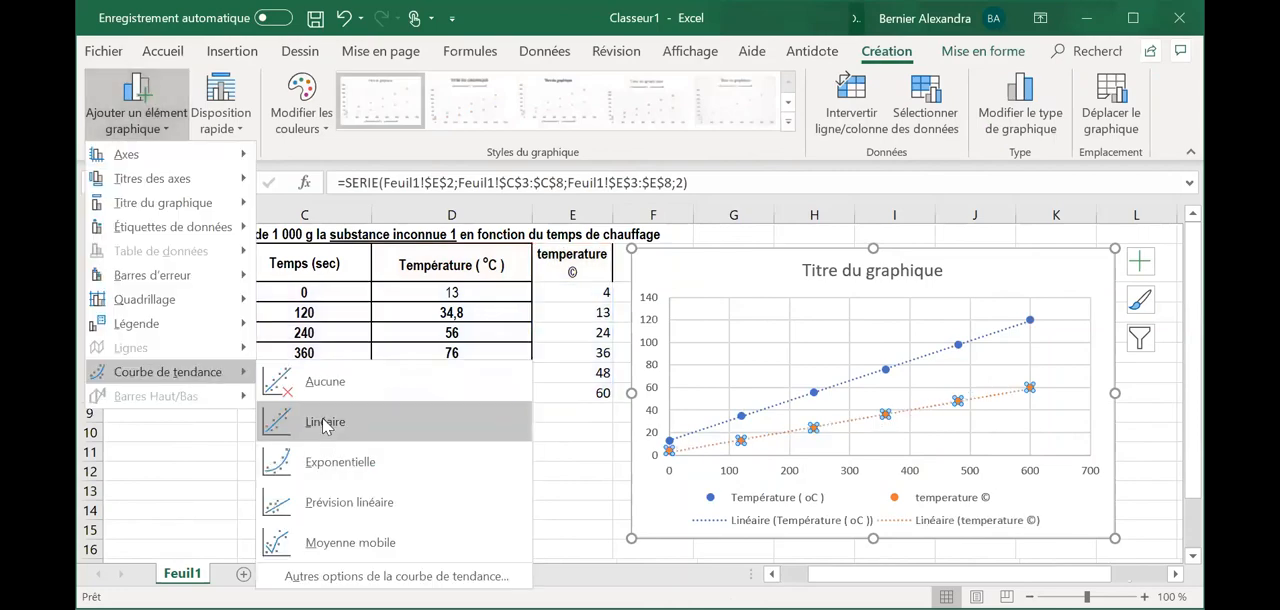
left_click(325, 422)
left_click(450, 490)
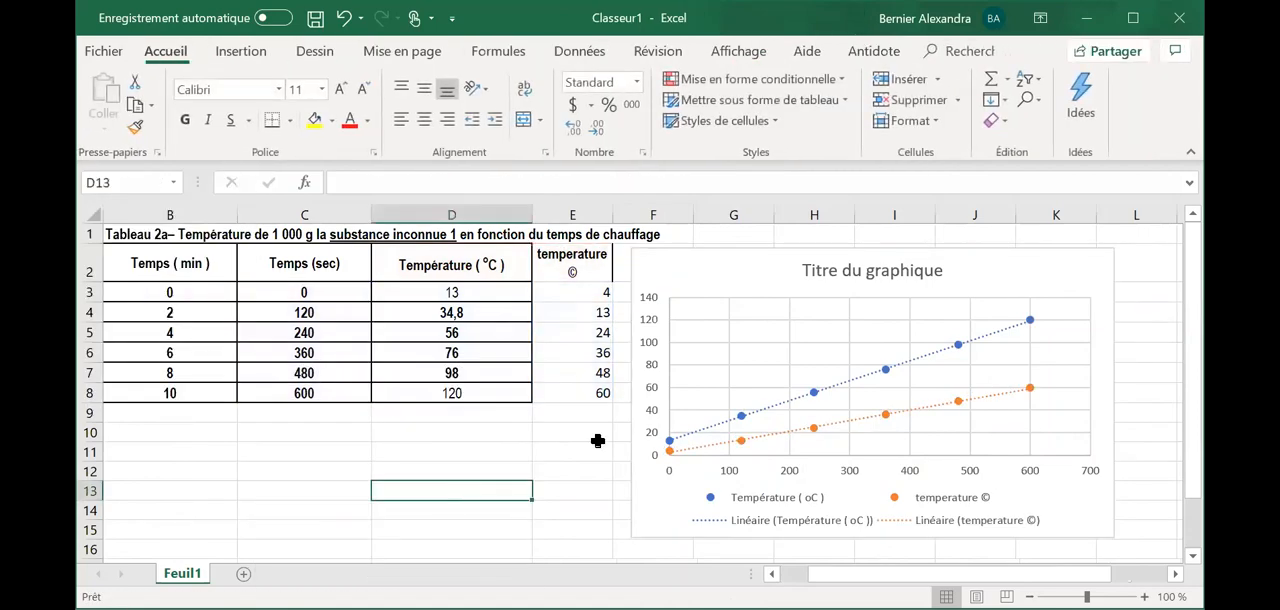
- Open the format options for the trendline of the column E temperature series
left_click(850, 427)
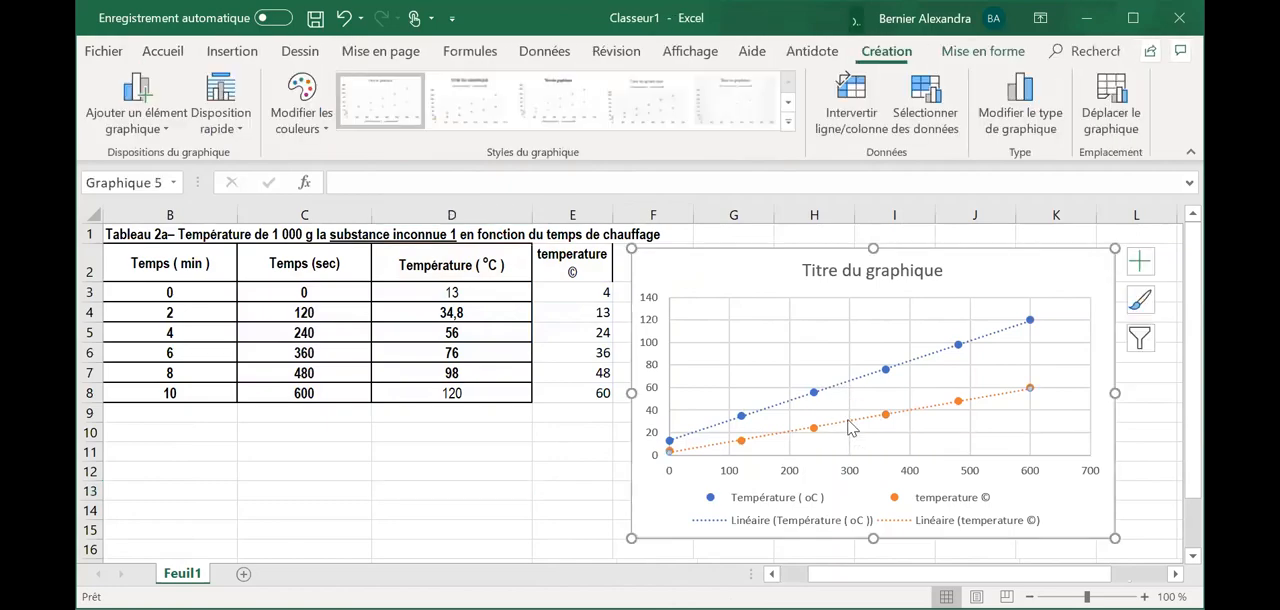
right_click(849, 427)
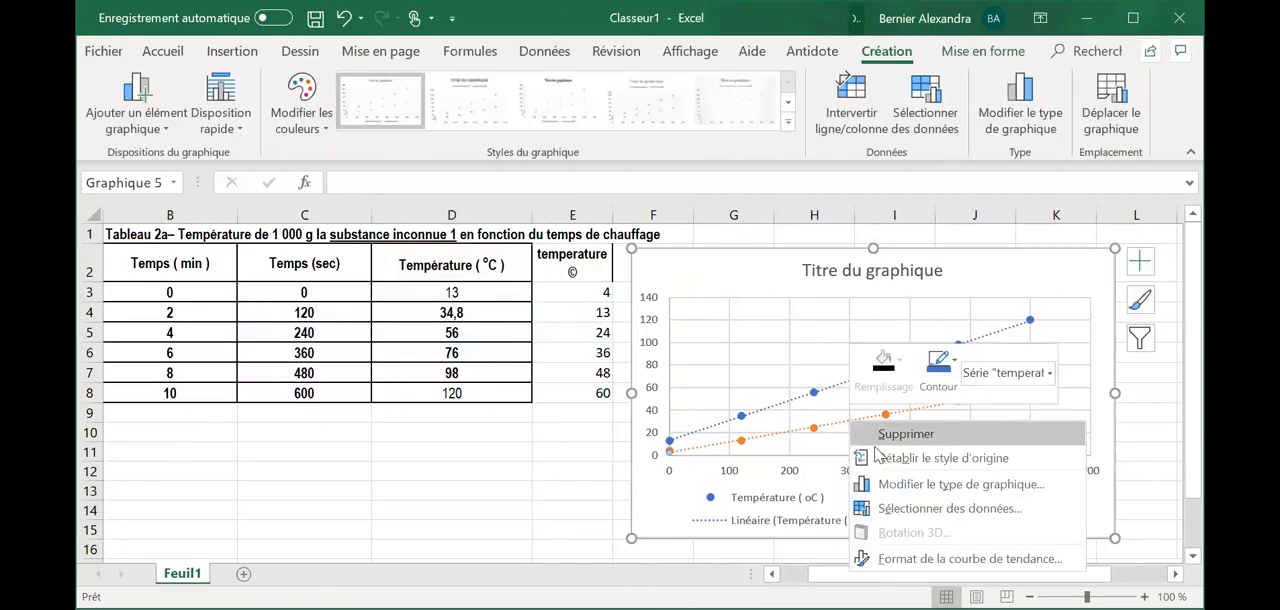
left_click(928, 555)
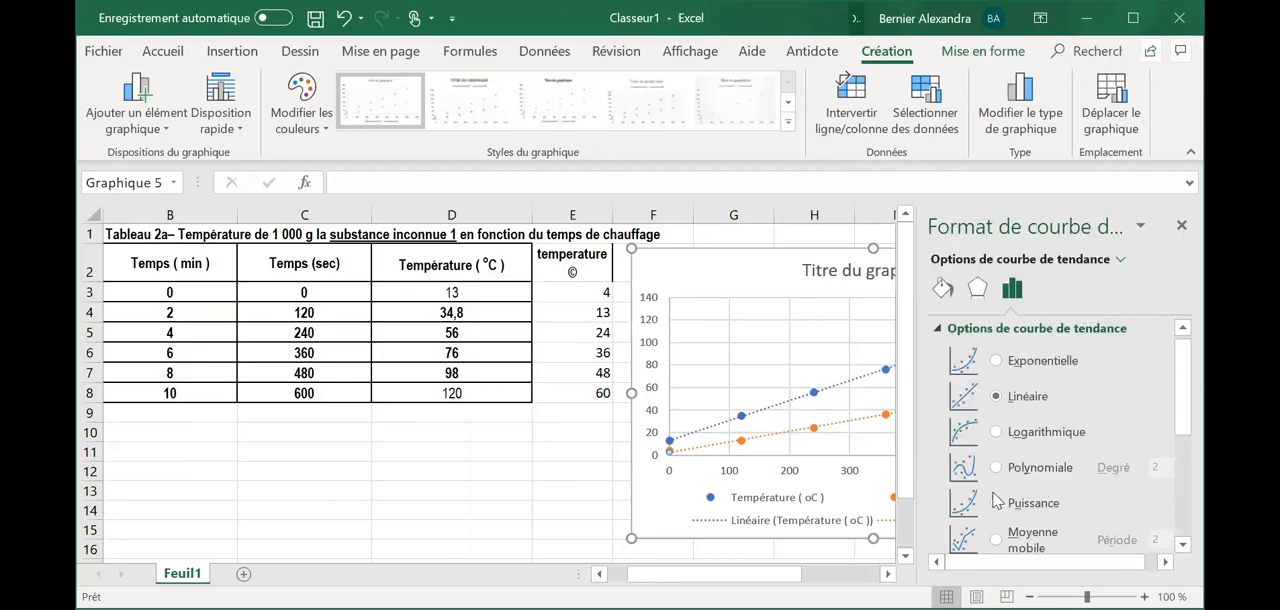